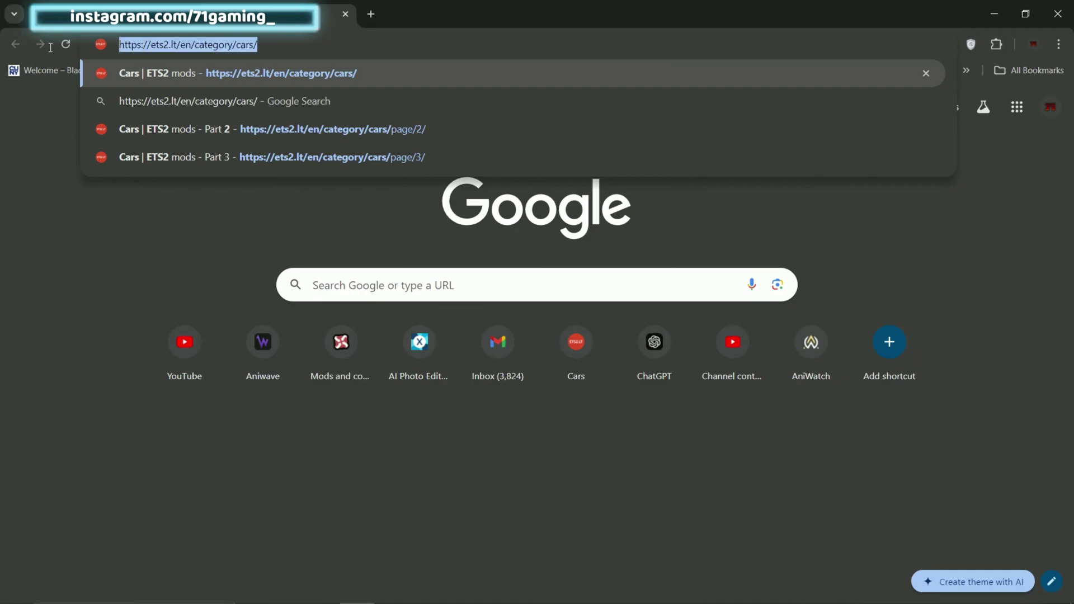
click(272, 46)
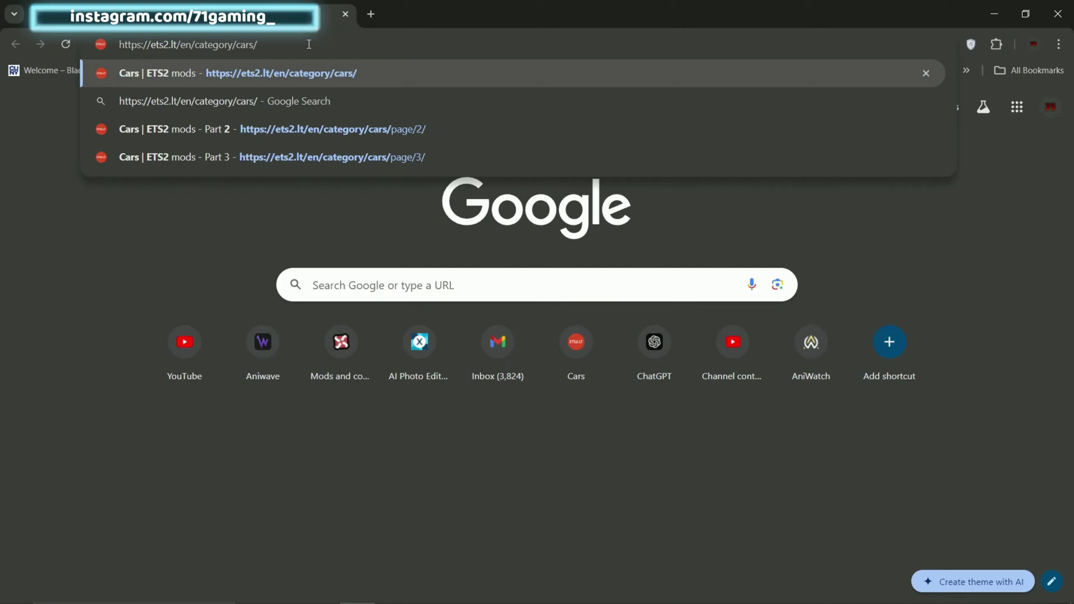
- Load the ets2.lt Cars page, then replace the address with atsmods.lt/category/cars/
key(Return)
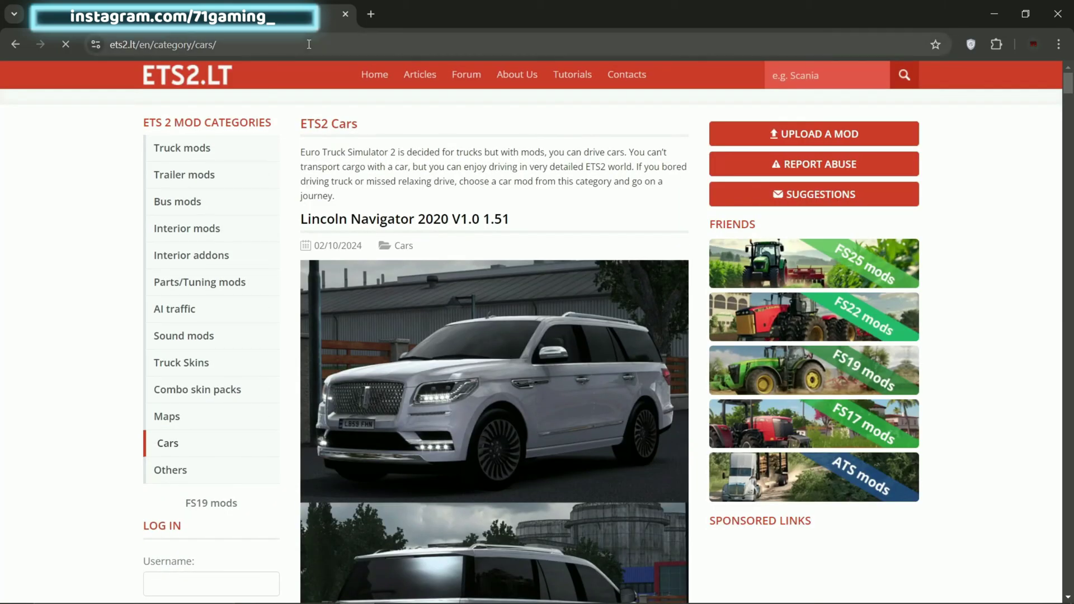
click(120, 50)
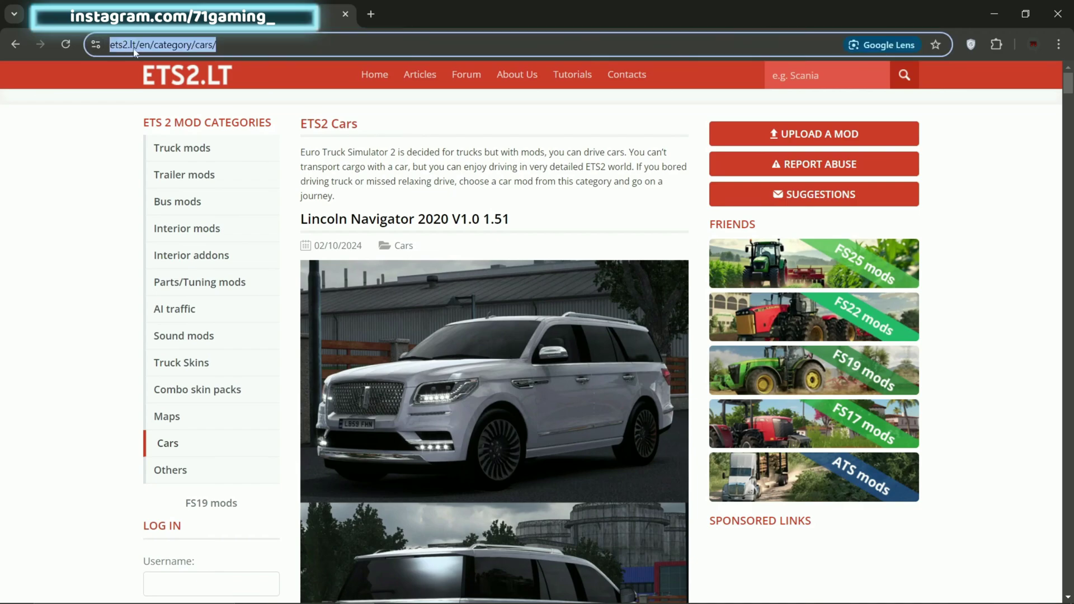
click(127, 49)
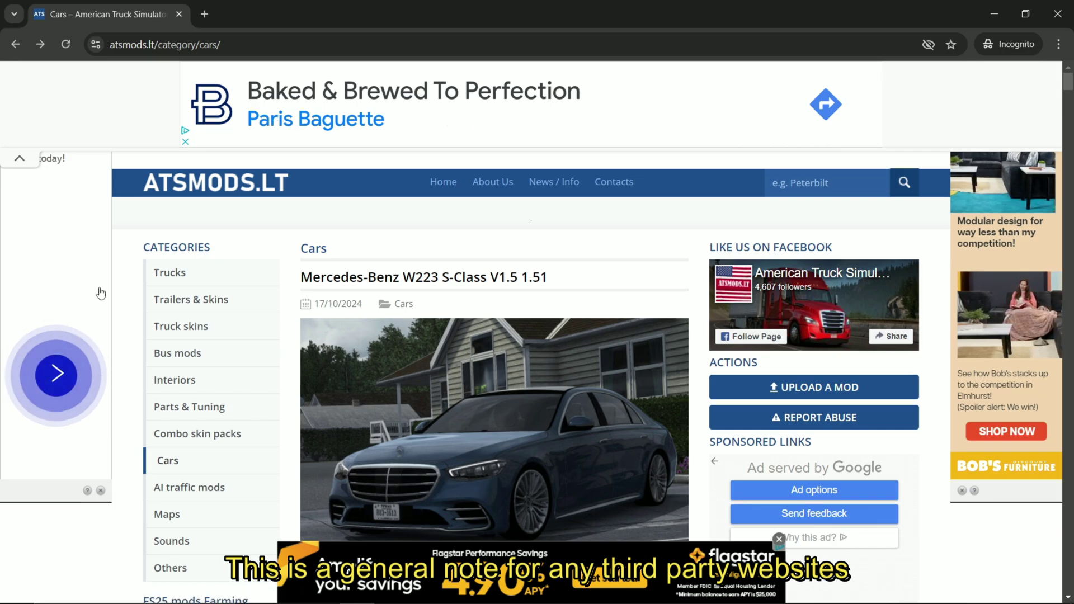
- Scroll to the bottom of the ATSMODS.LT Cars listing and go to page 3
scroll(783, 252, down, 10)
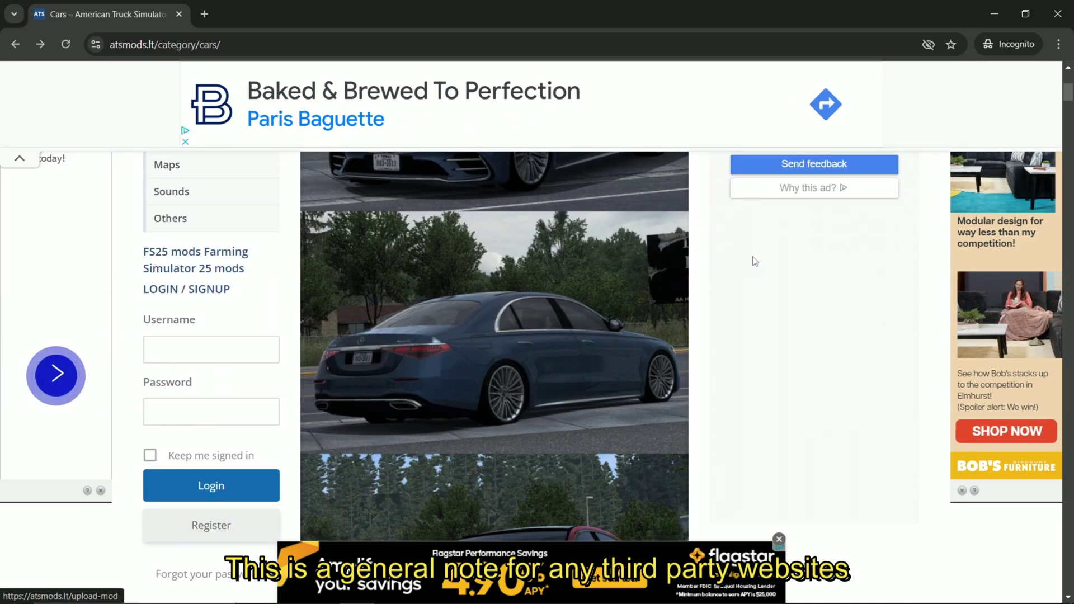
scroll(575, 254, down, 5)
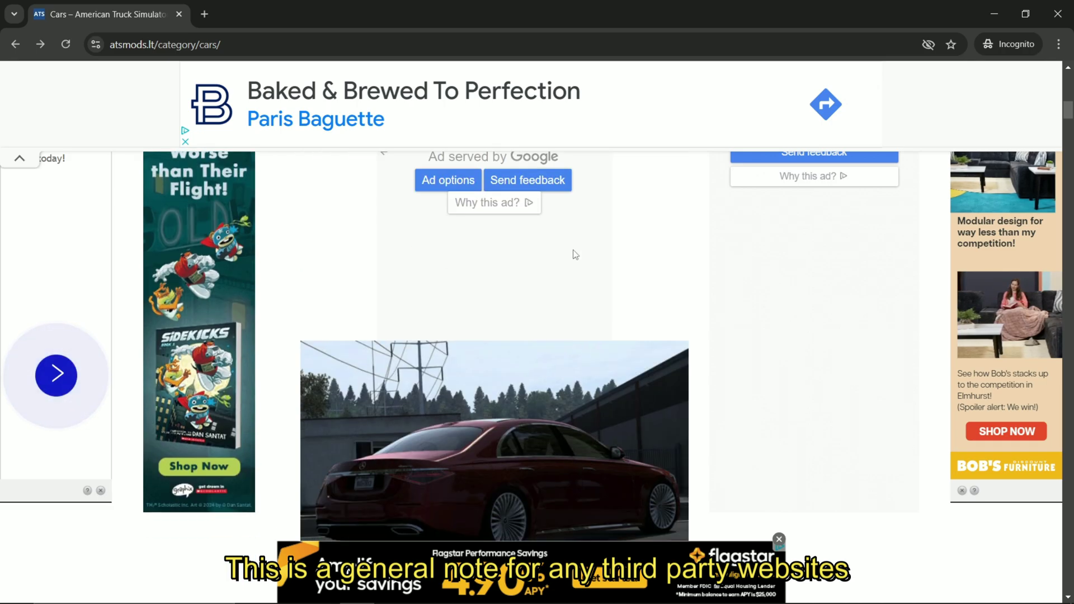
scroll(652, 246, up, 5)
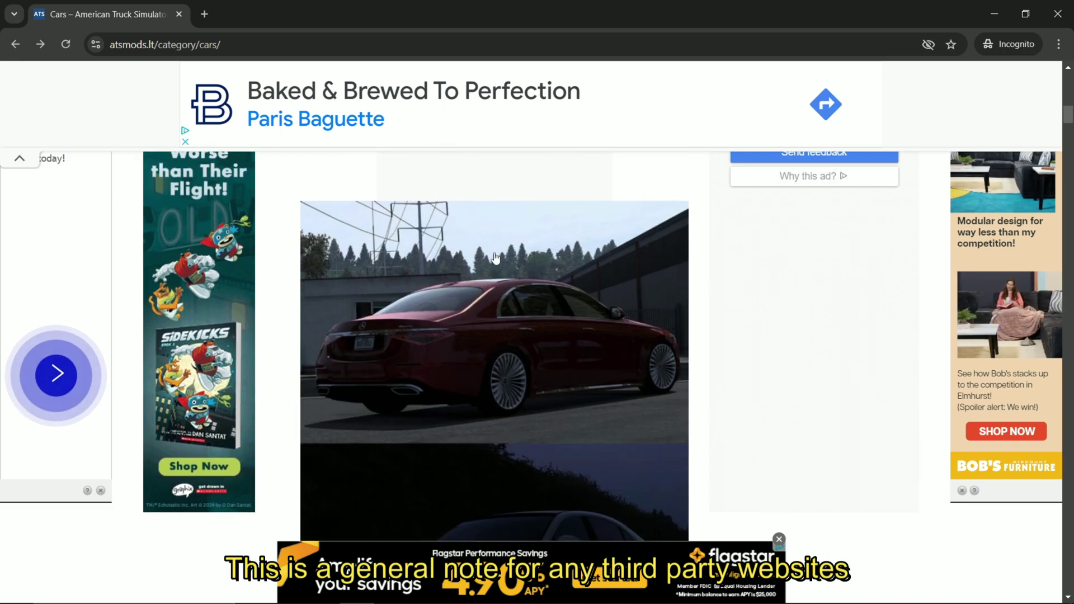
scroll(652, 250, up, 6)
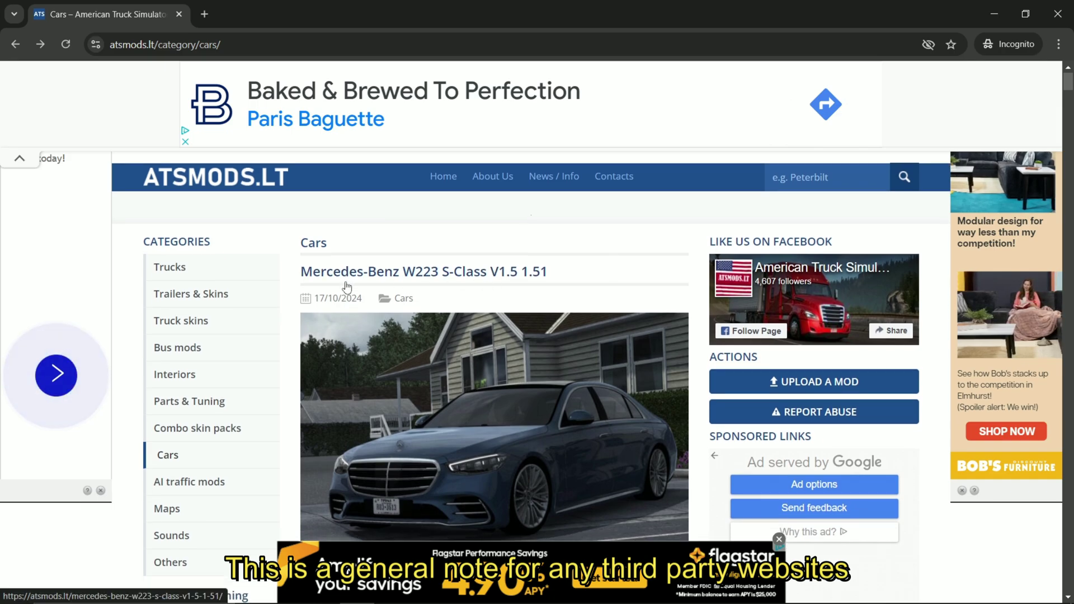
scroll(355, 285, down, 6)
scroll(348, 285, down, 15)
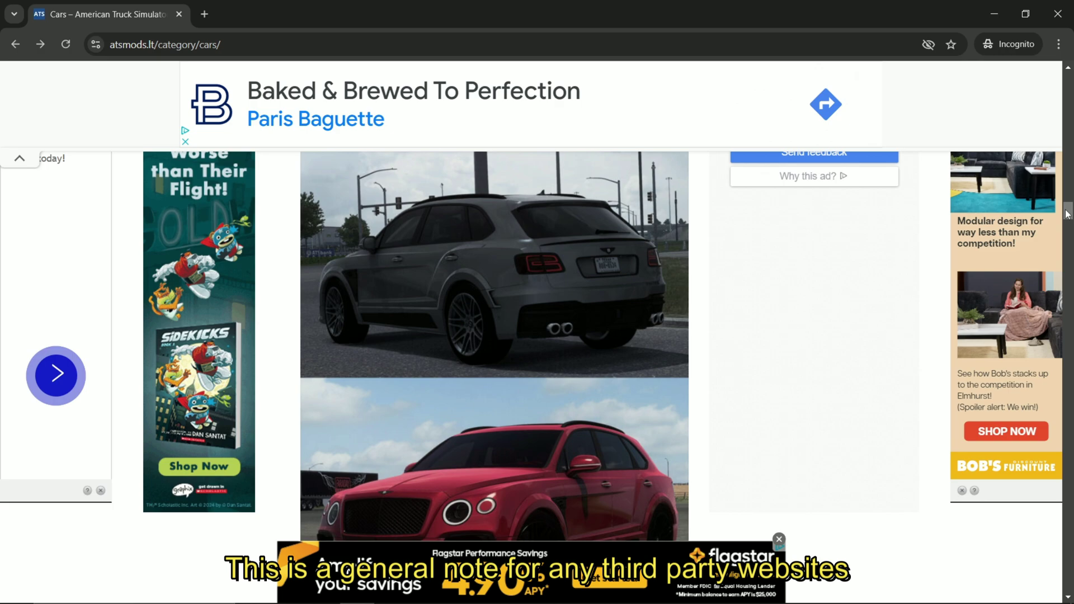
scroll(662, 390, down, 10)
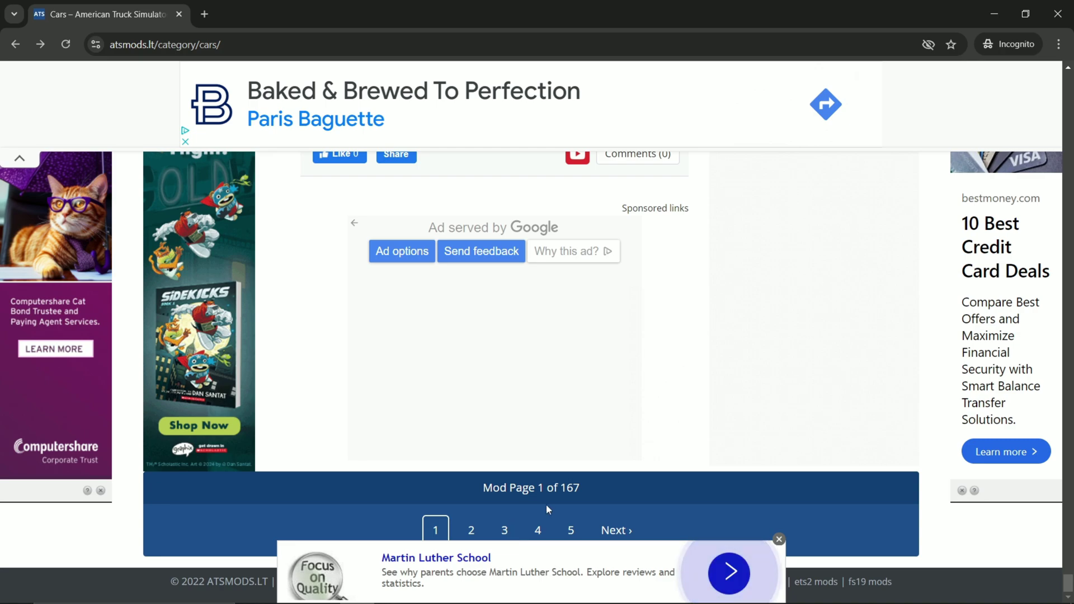
click(505, 531)
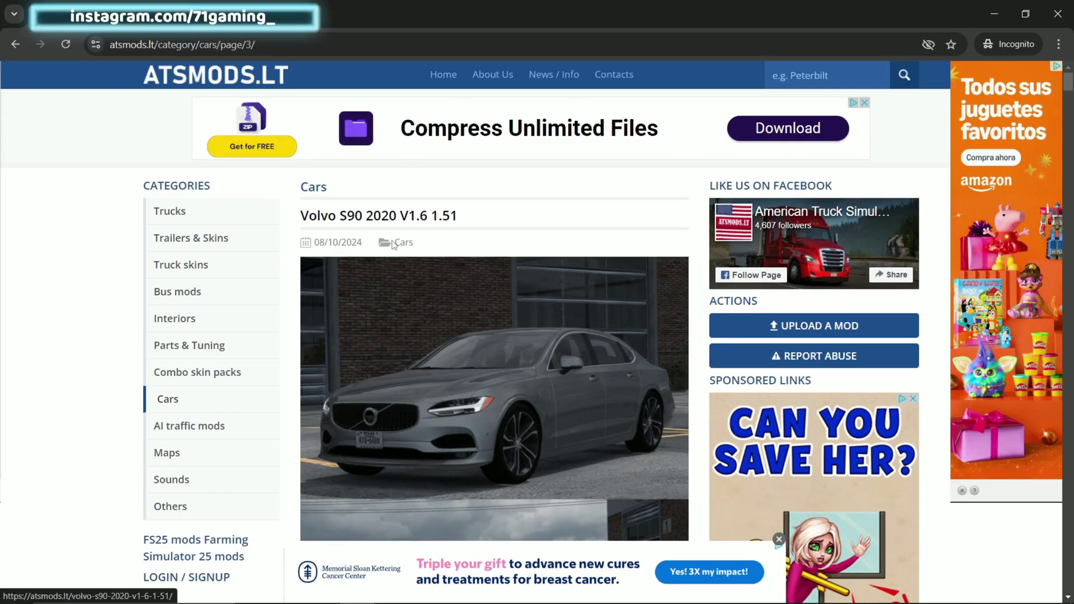
- Open the Volvo S90 2020 V1.6 1.51 post and dismiss the full-screen ad
click(360, 219)
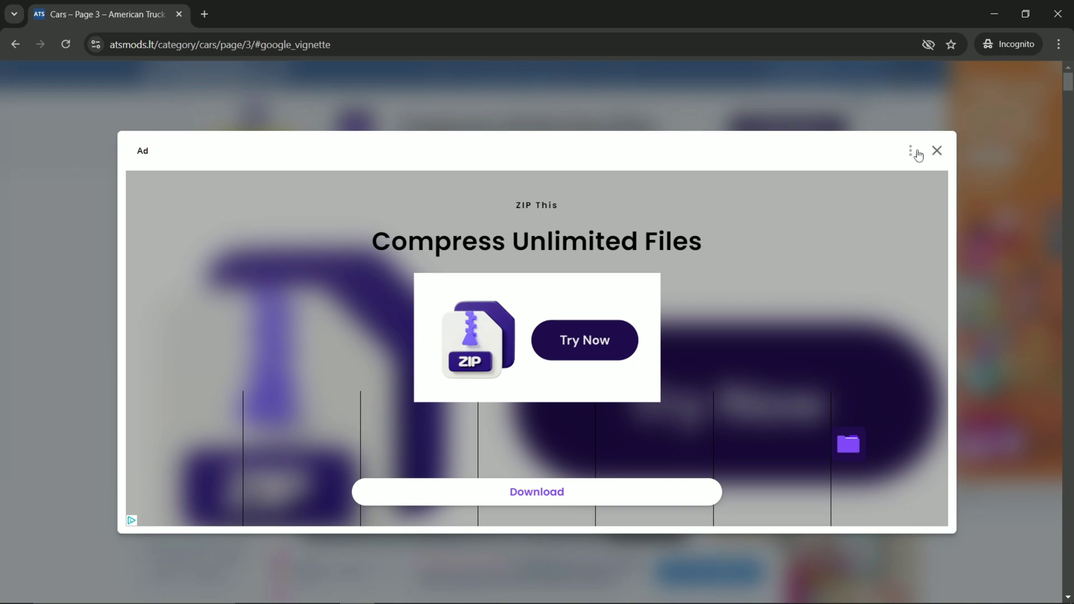
click(937, 152)
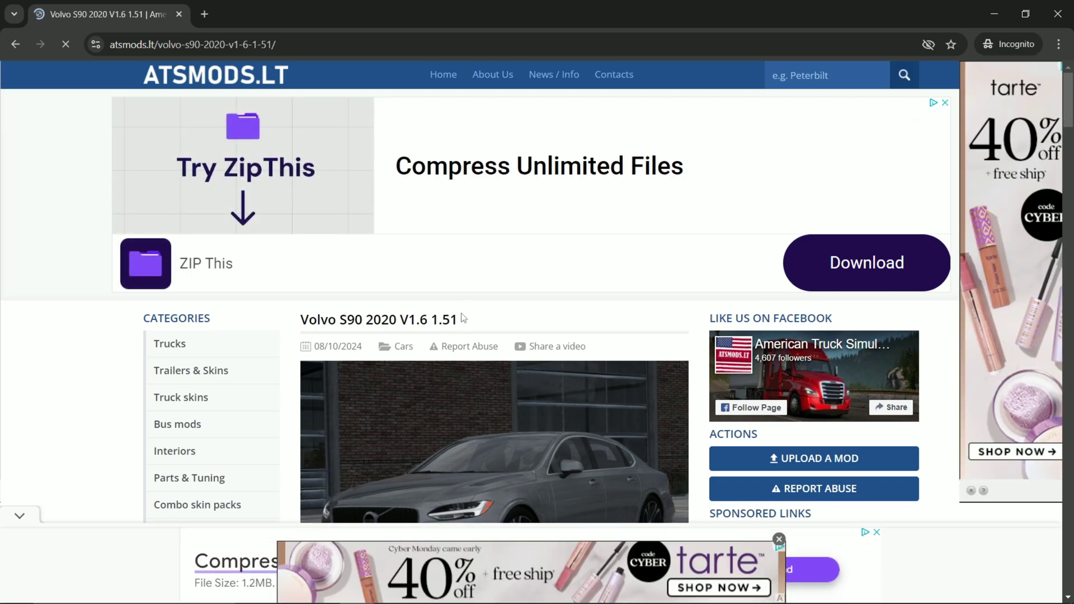
- Scroll past the gallery to Credits and follow the DOWNLOAD 206 MB link
scroll(369, 313, down, 4)
scroll(397, 305, up, 3)
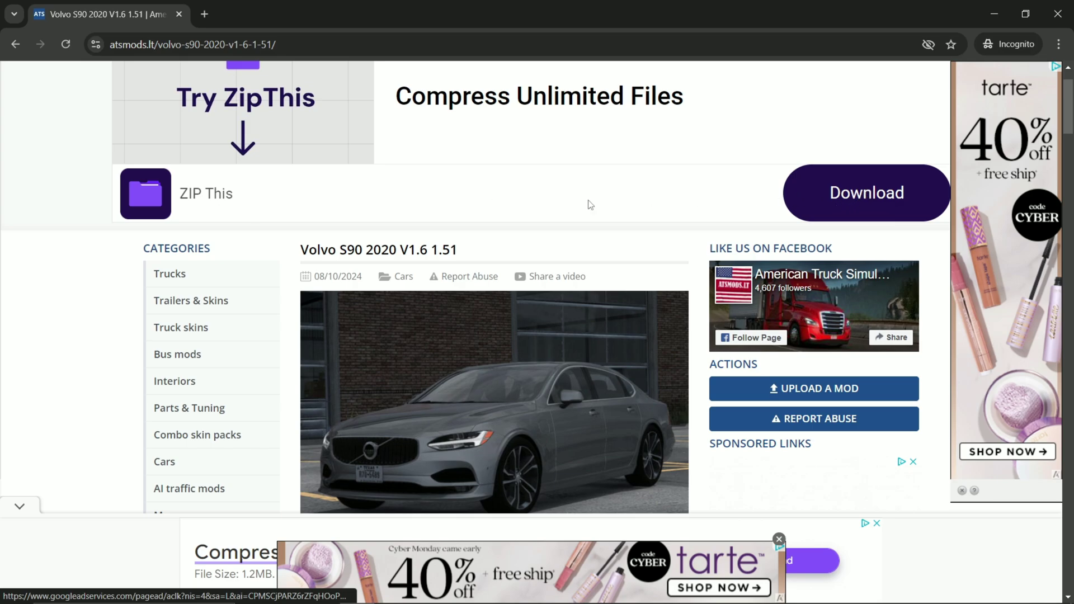
scroll(450, 202, down, 5)
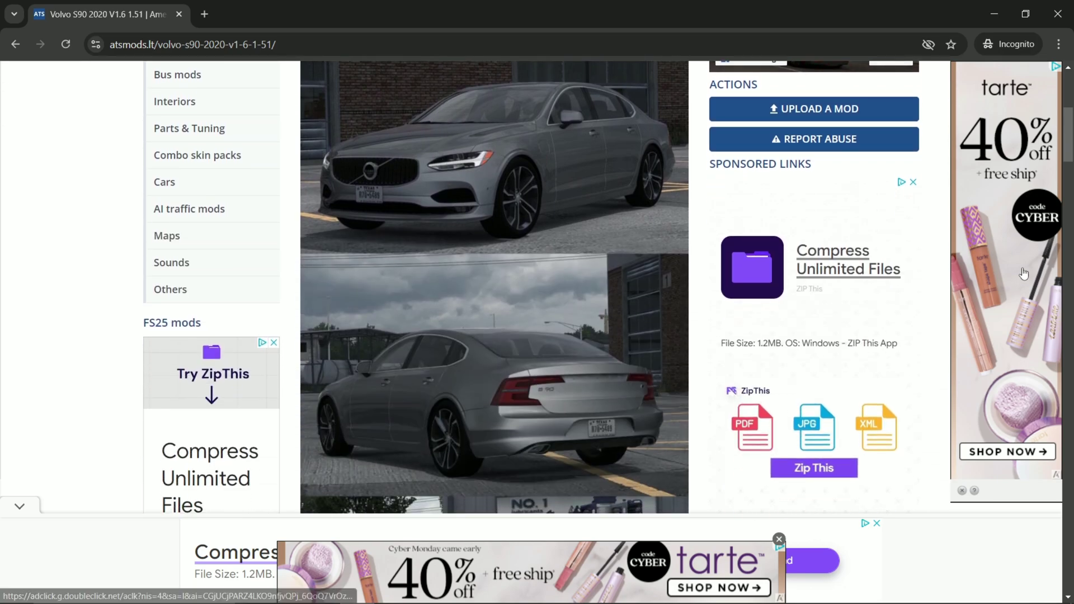
scroll(1023, 273, down, 10)
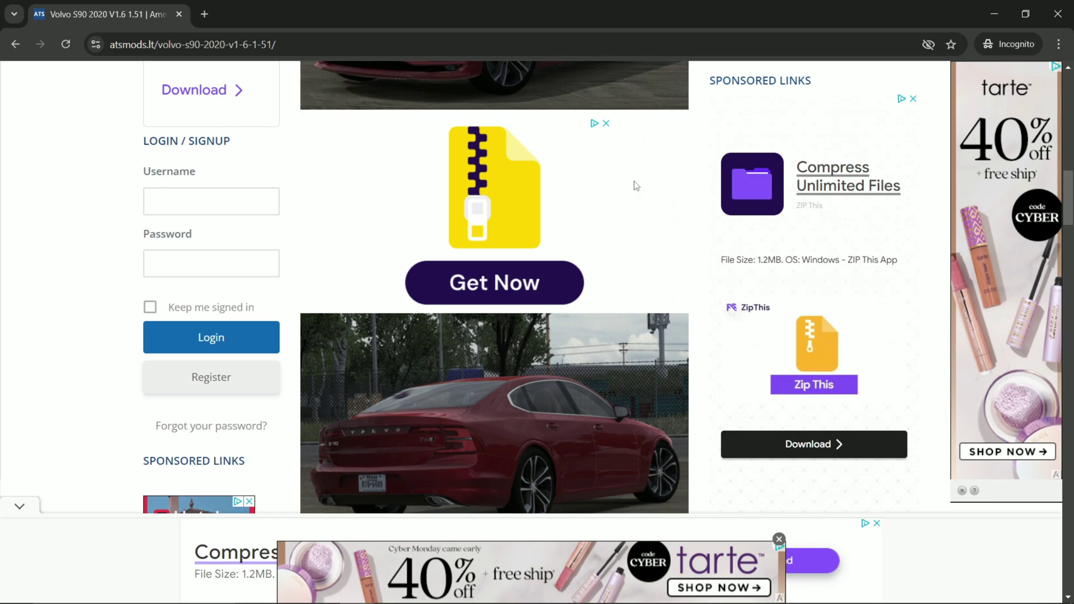
scroll(585, 278, down, 5)
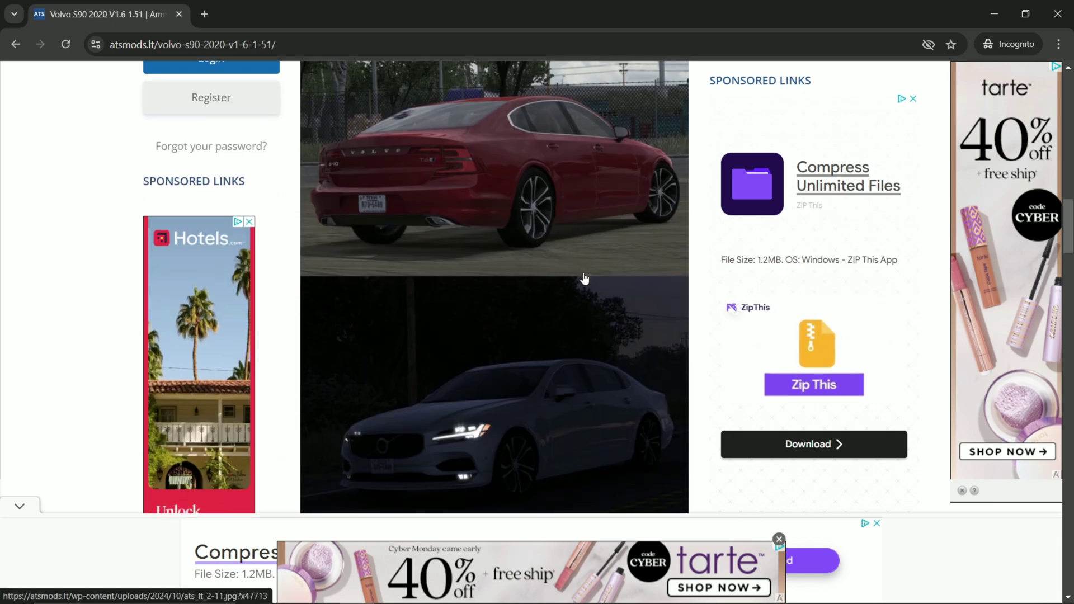
scroll(584, 278, down, 20)
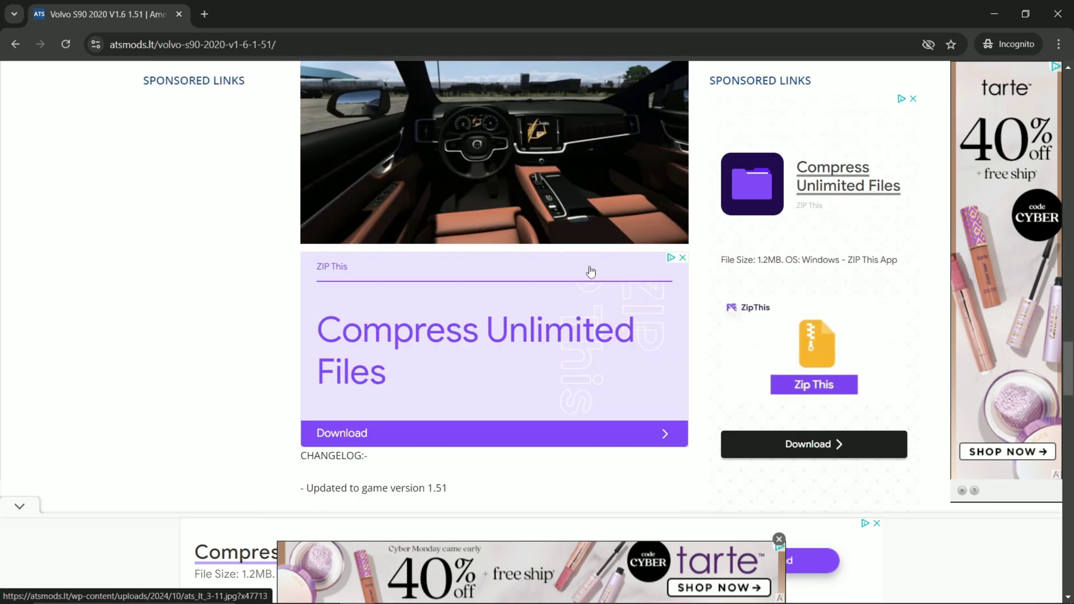
scroll(591, 272, down, 15)
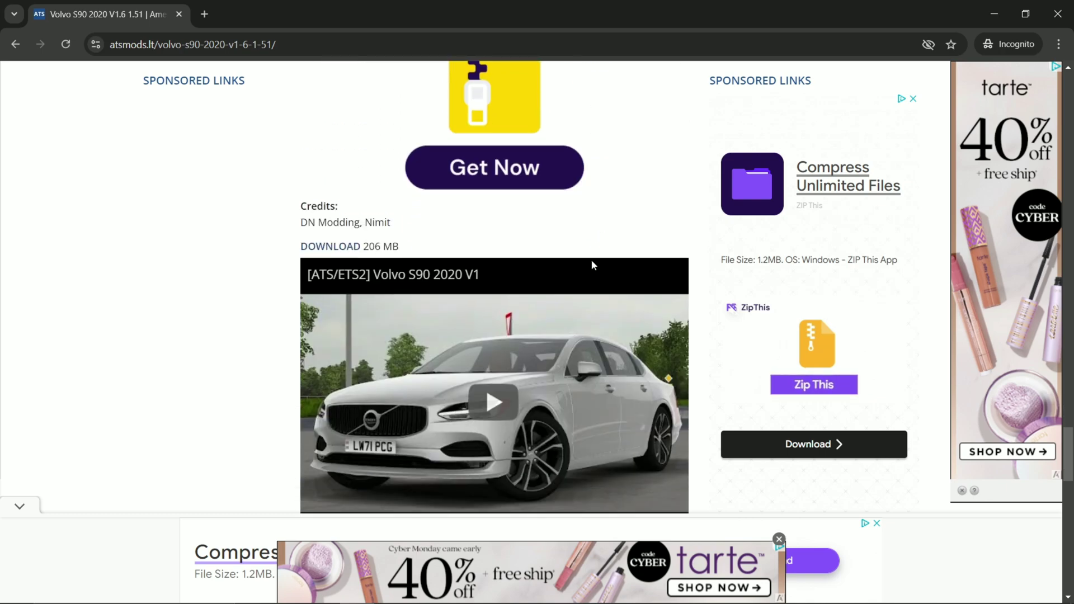
scroll(590, 259, down, 4)
scroll(503, 246, up, 4)
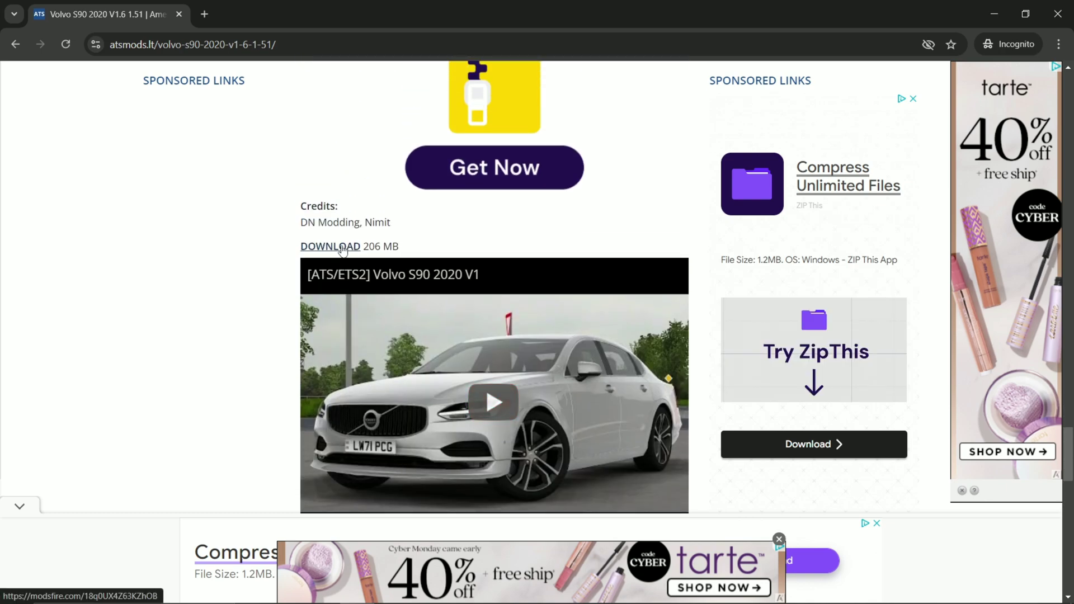
click(343, 249)
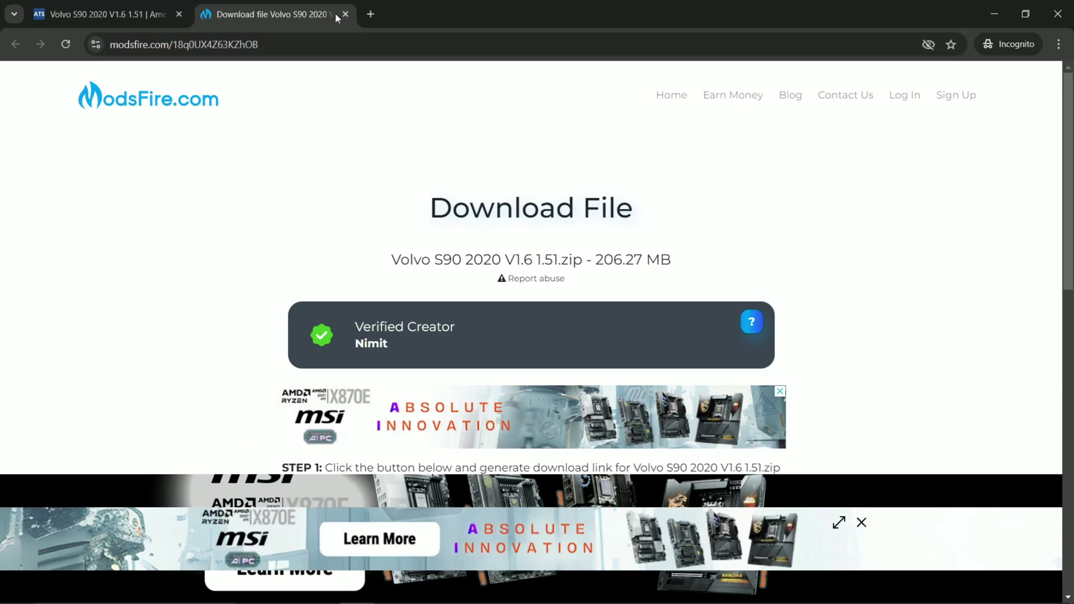
- Return to the Volvo S90 post and follow its download link to ModsFire again
click(137, 15)
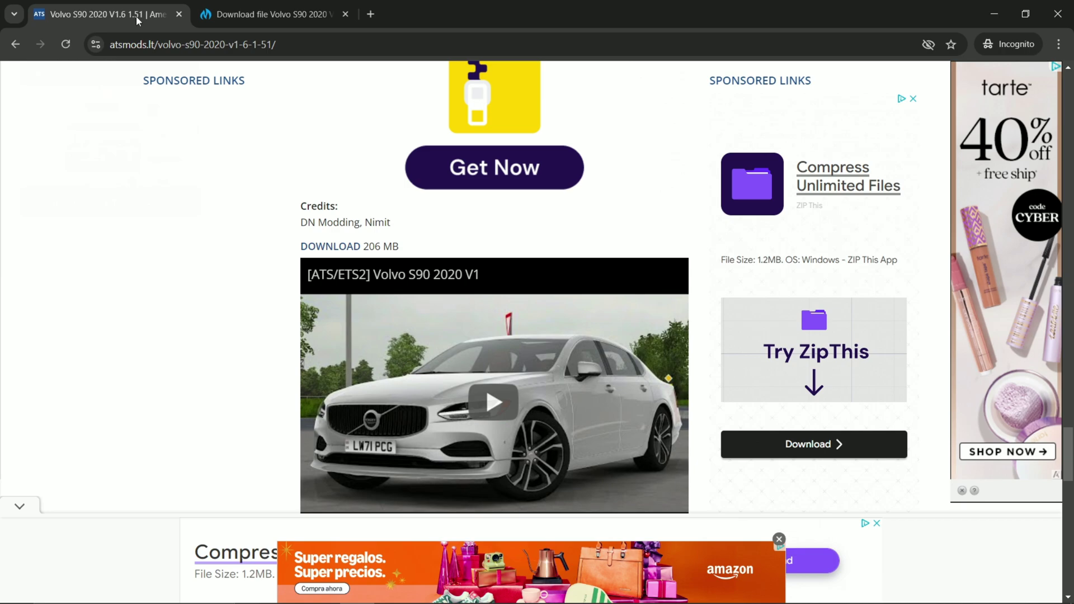
click(339, 249)
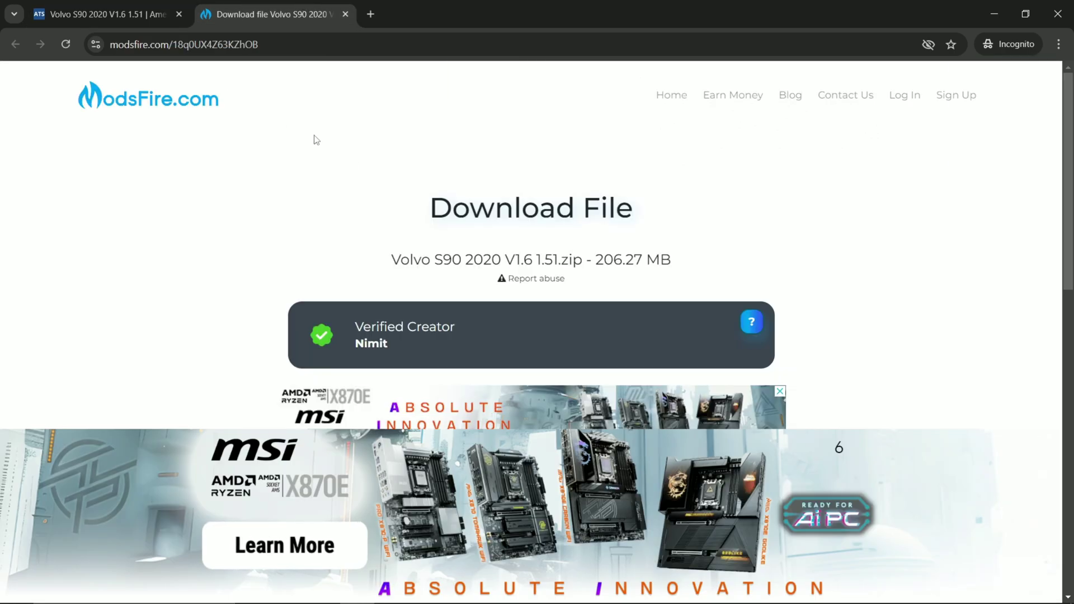
scroll(327, 255, down, 1)
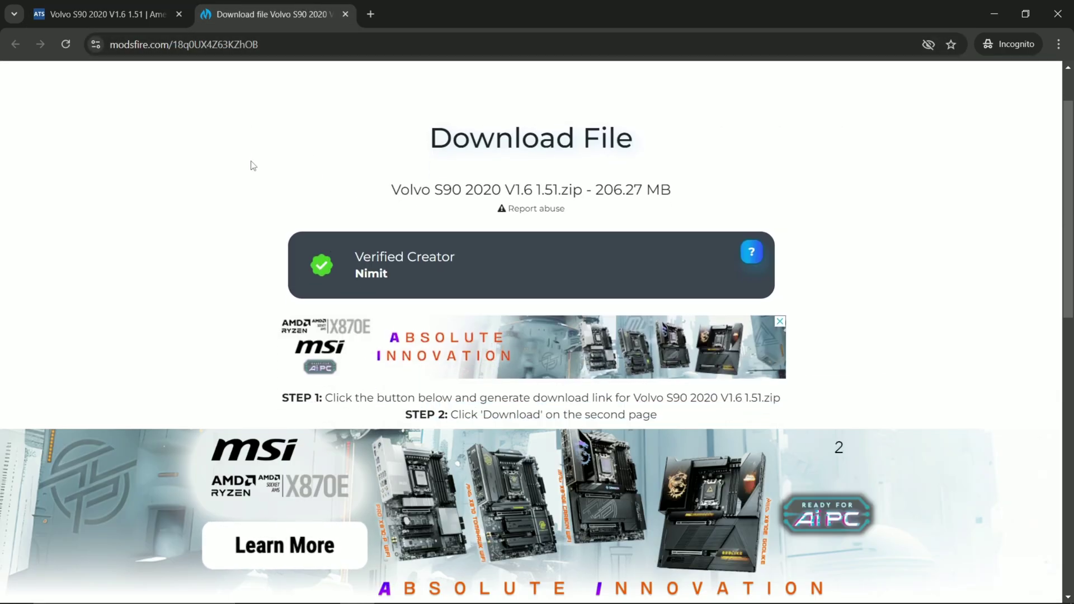
scroll(253, 166, down, 2)
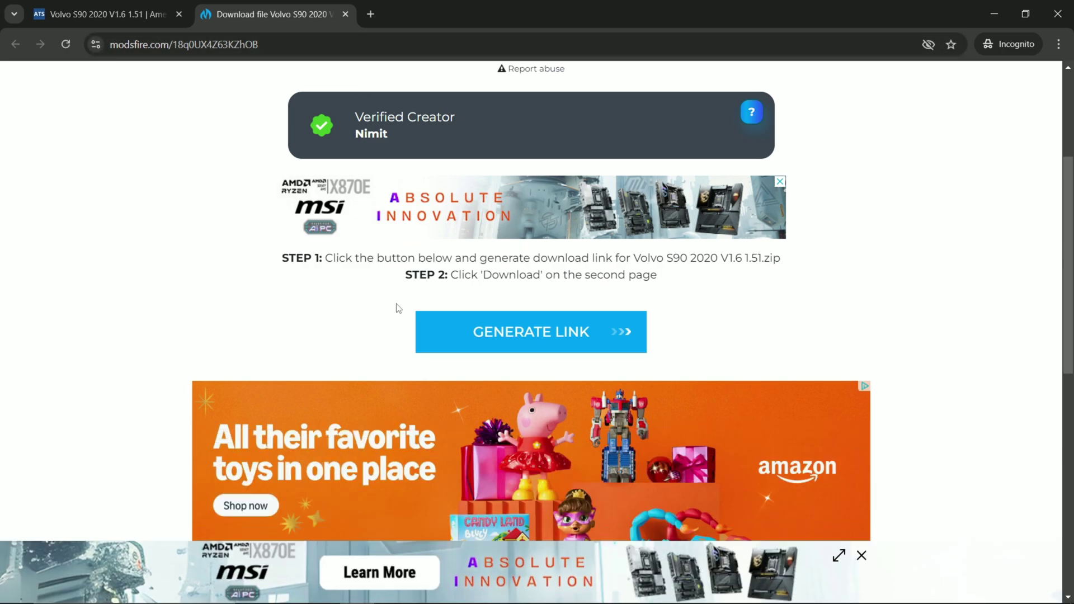
- Generate the ModsFire download link, reach Step 2 and close the pop-up ad tab
click(592, 333)
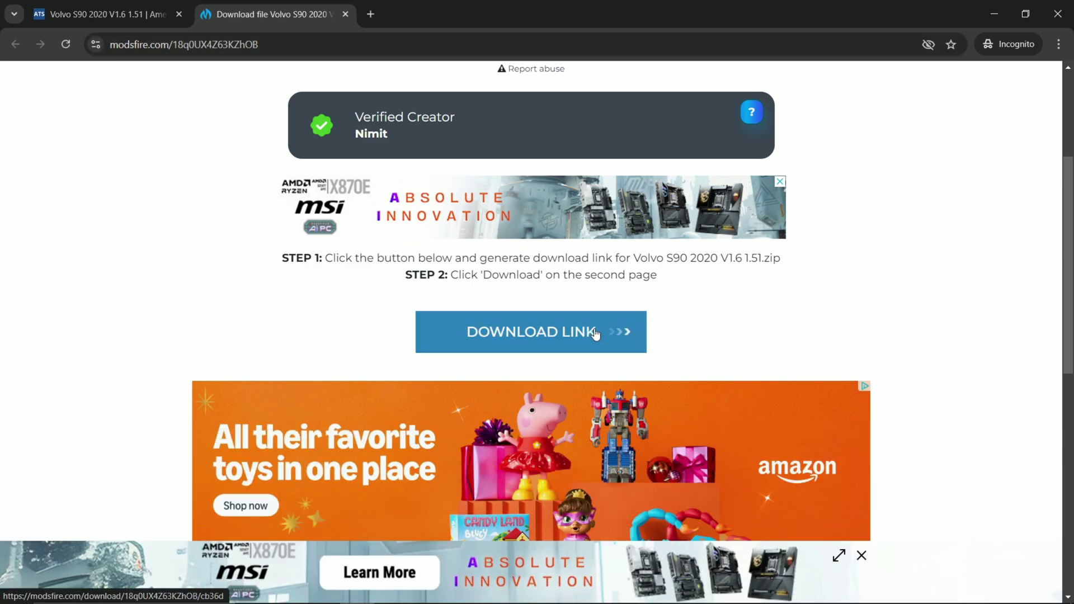
click(513, 340)
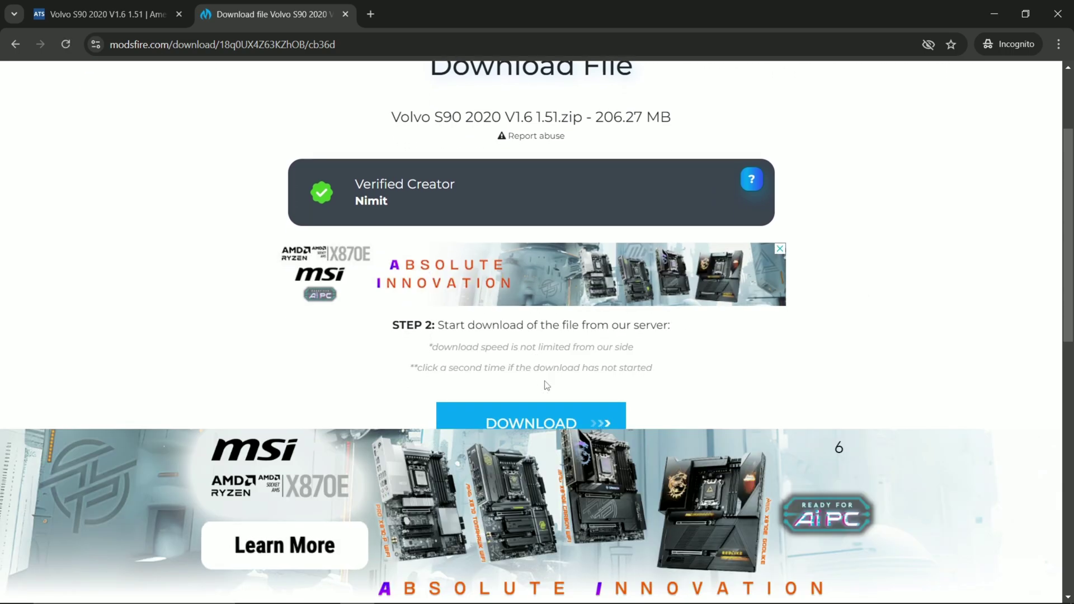
scroll(590, 357, down, 1)
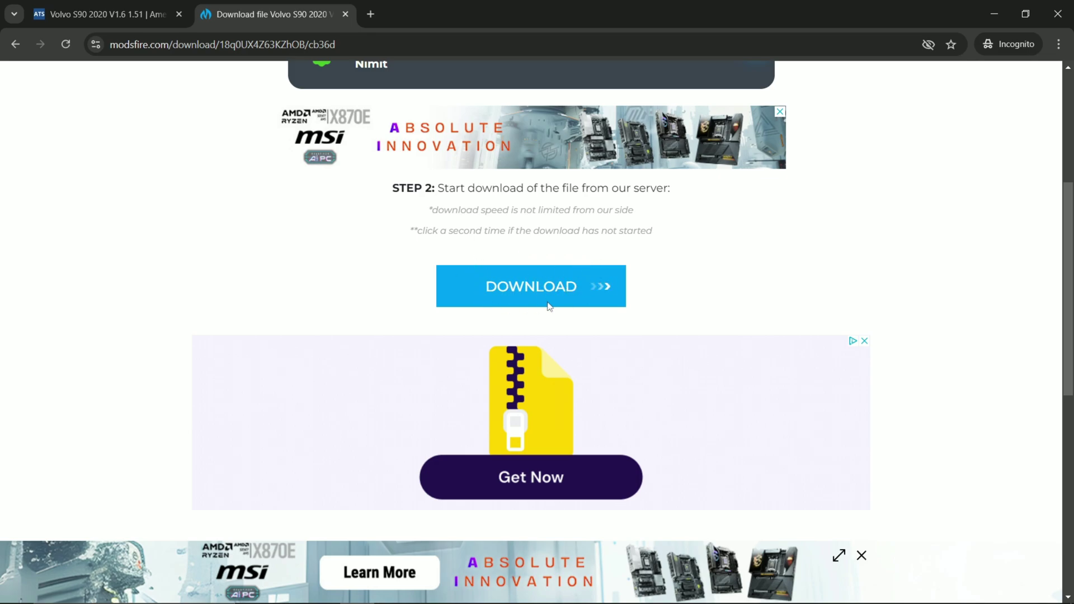
click(598, 284)
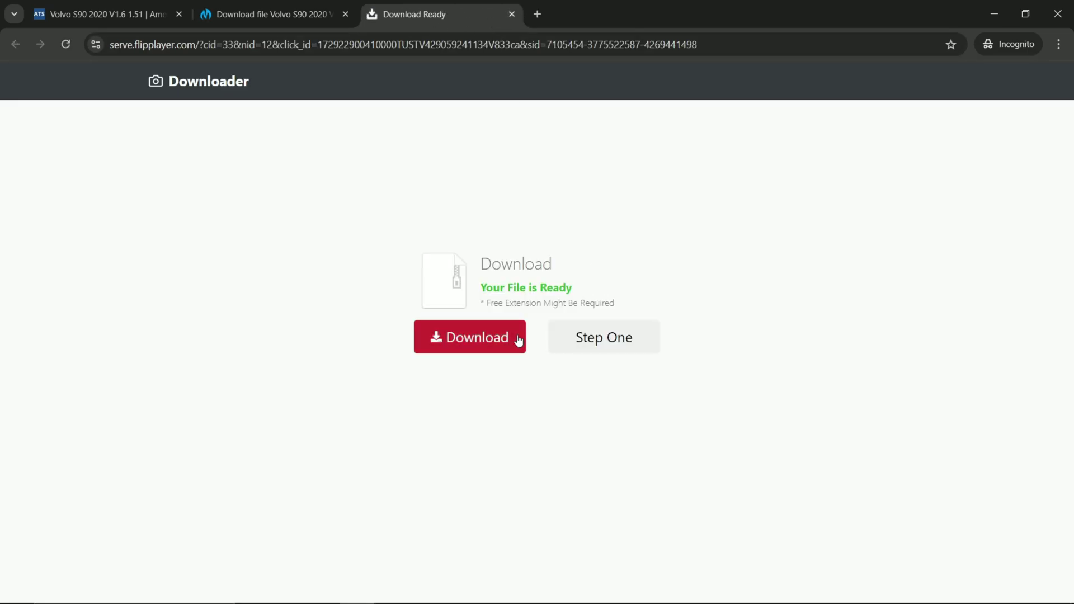
click(511, 14)
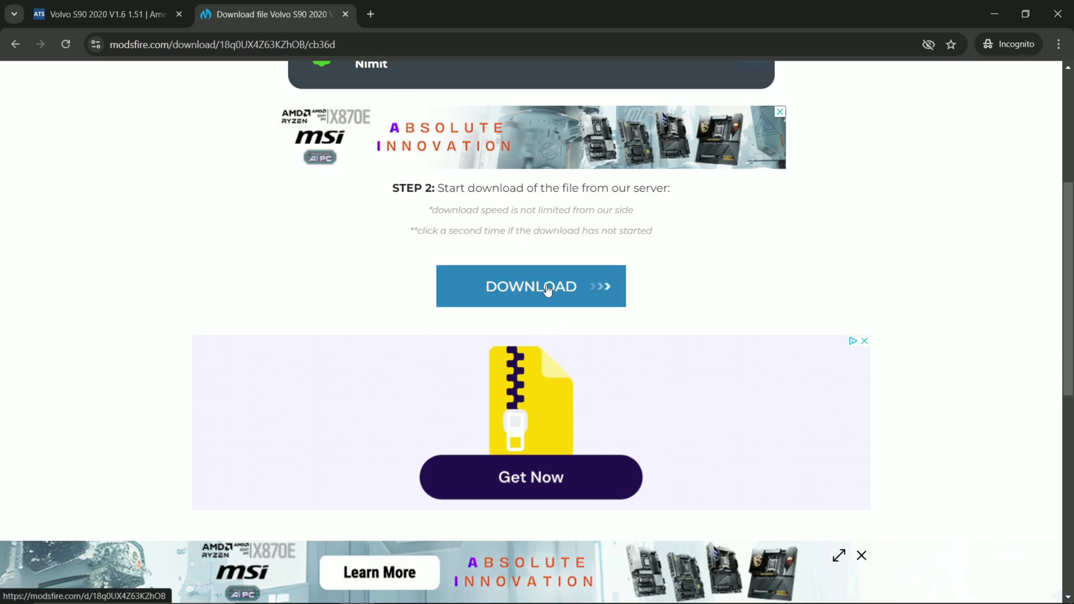
- Download the Volvo S90 zip and save it to the Desktop under its original name
click(584, 293)
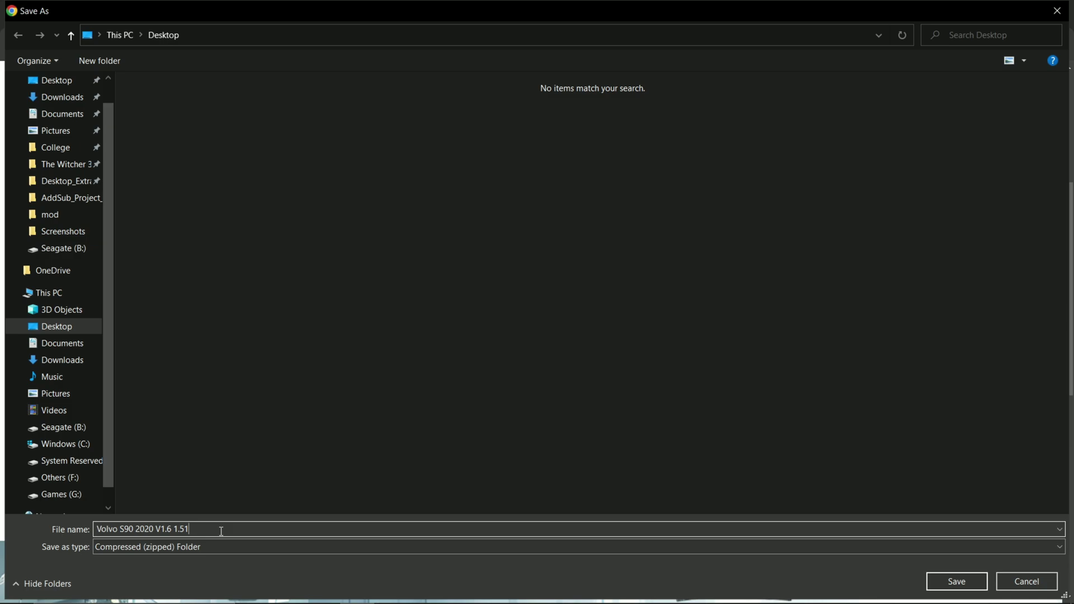
drag(218, 533, 99, 529)
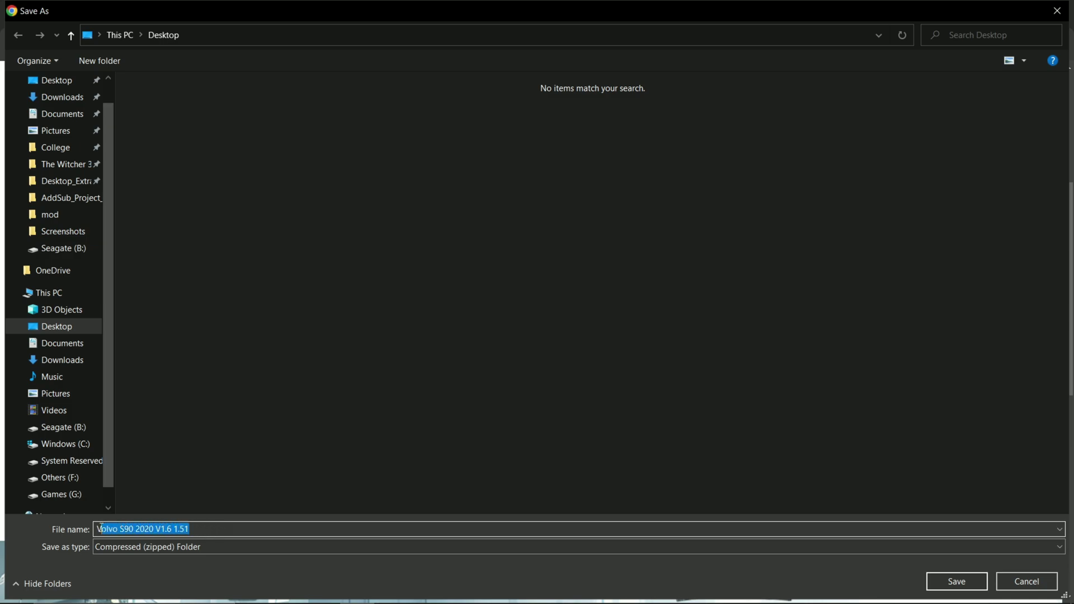
click(210, 530)
drag(219, 531, 96, 528)
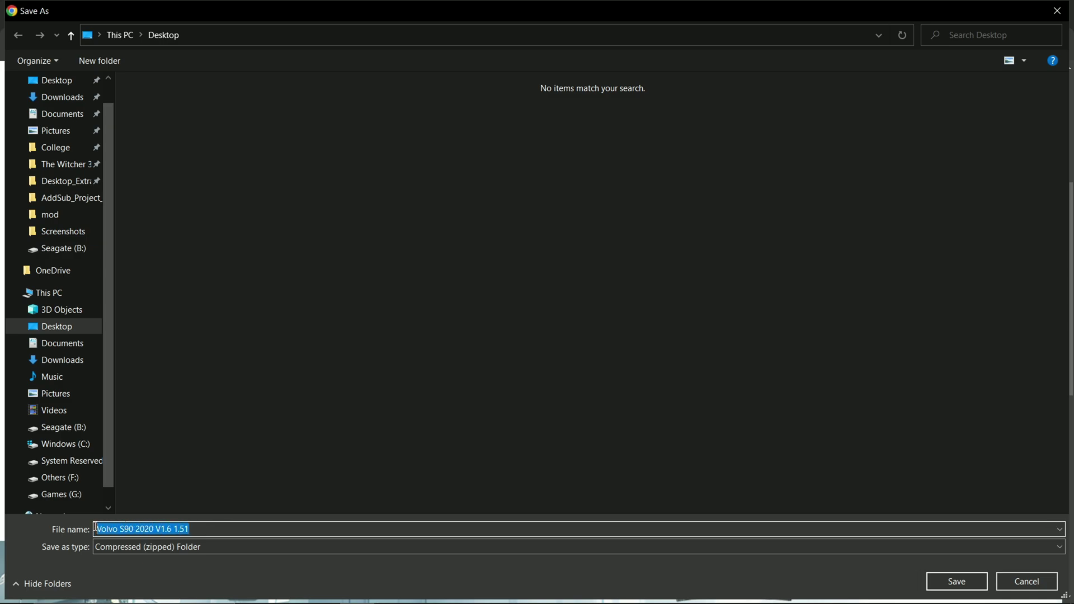
click(206, 531)
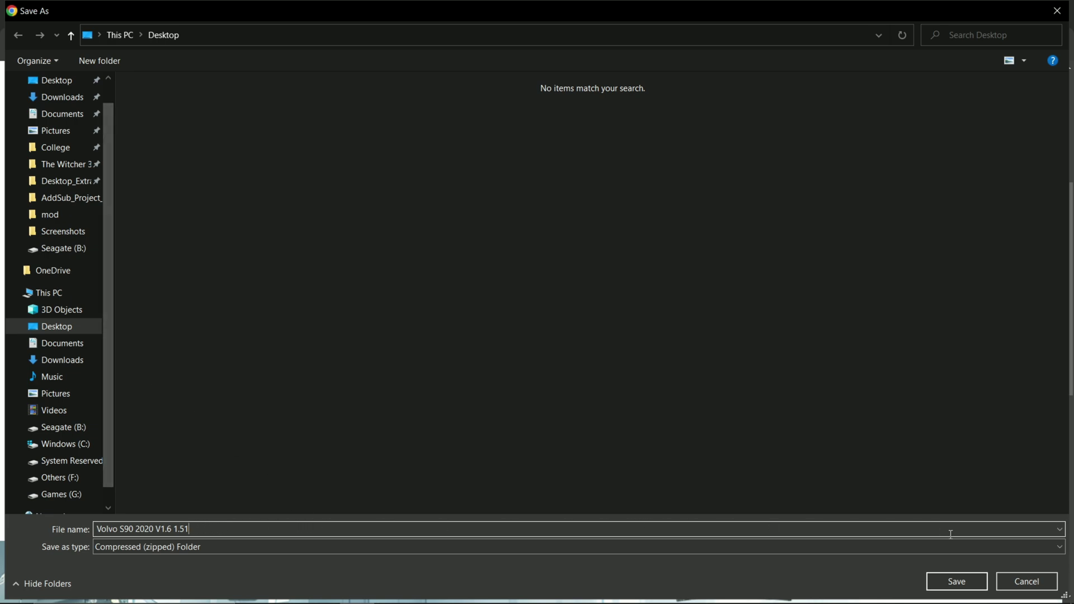
click(962, 578)
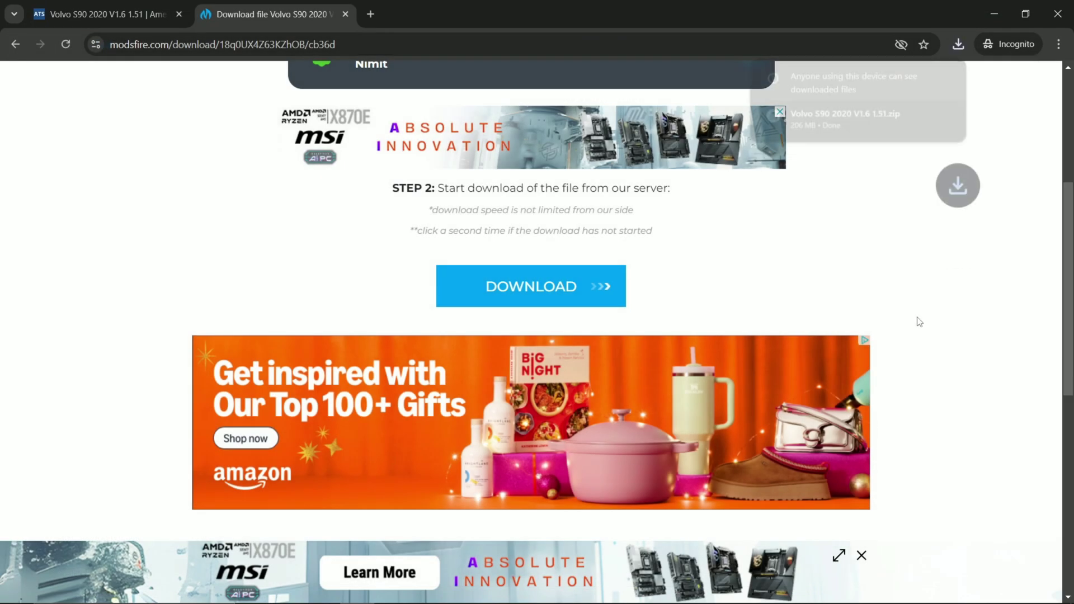
mouse_move(919, 120)
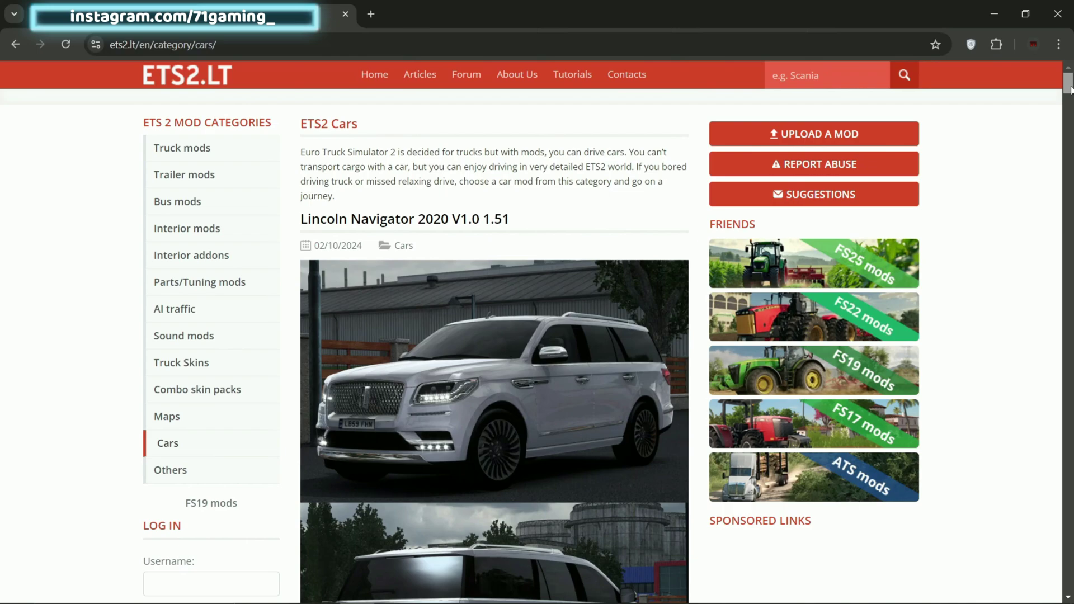
- Open the Lincoln Navigator 2020 V1.0 1.51 post and scroll through its specifications and FAQ
scroll(367, 203, down, 1)
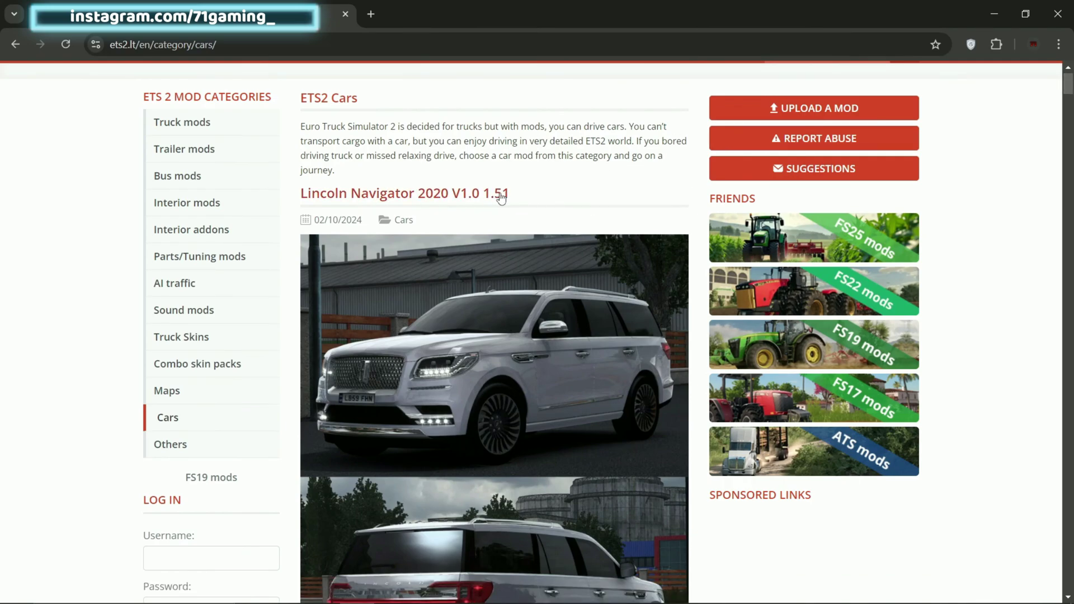
scroll(1068, 96, down, 1)
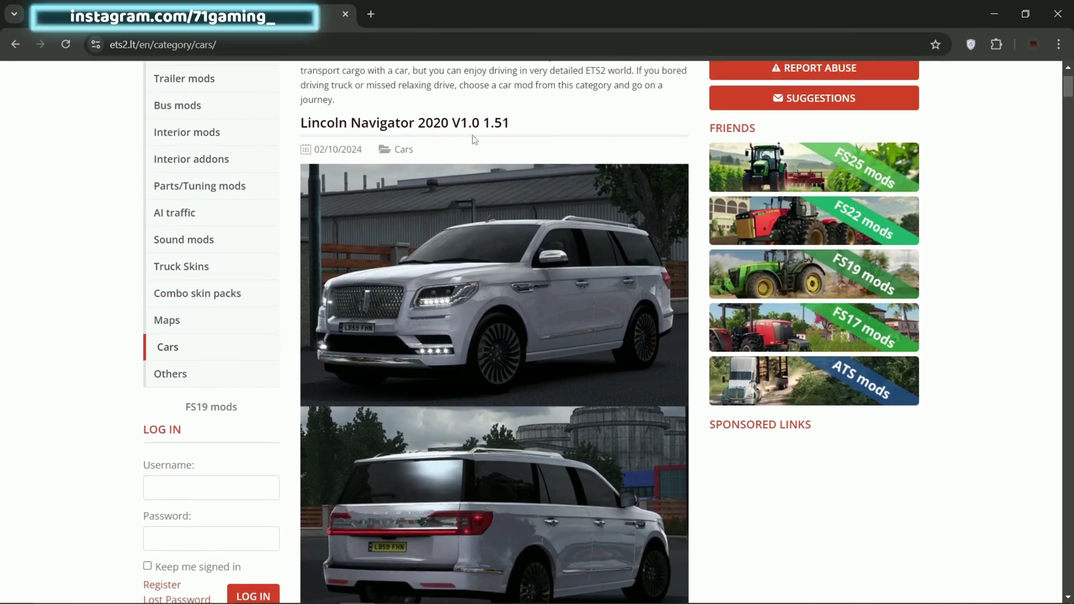
mouse_move(987, 599)
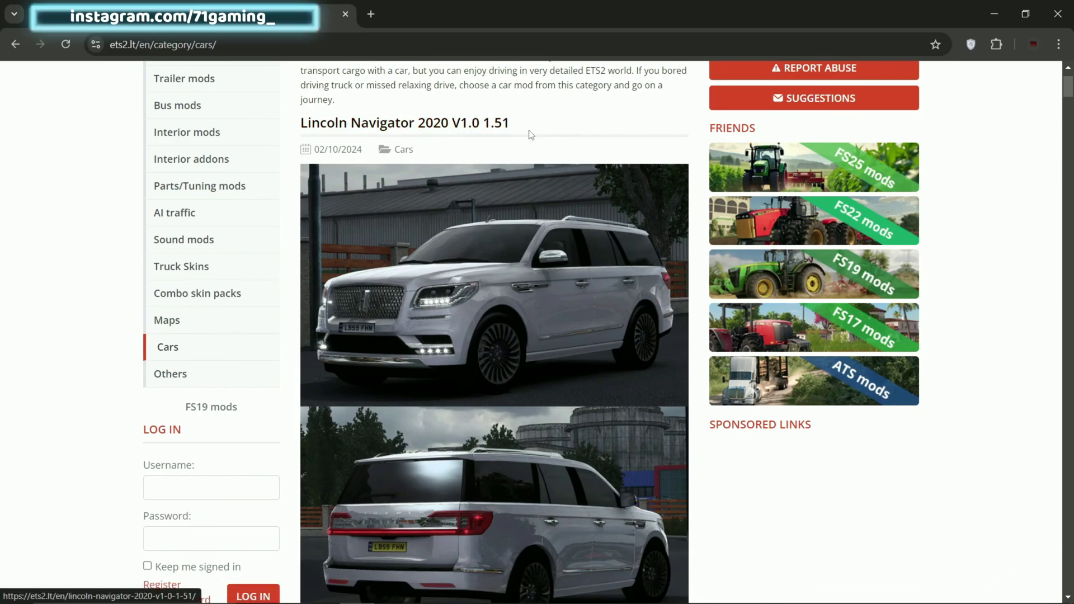
click(403, 127)
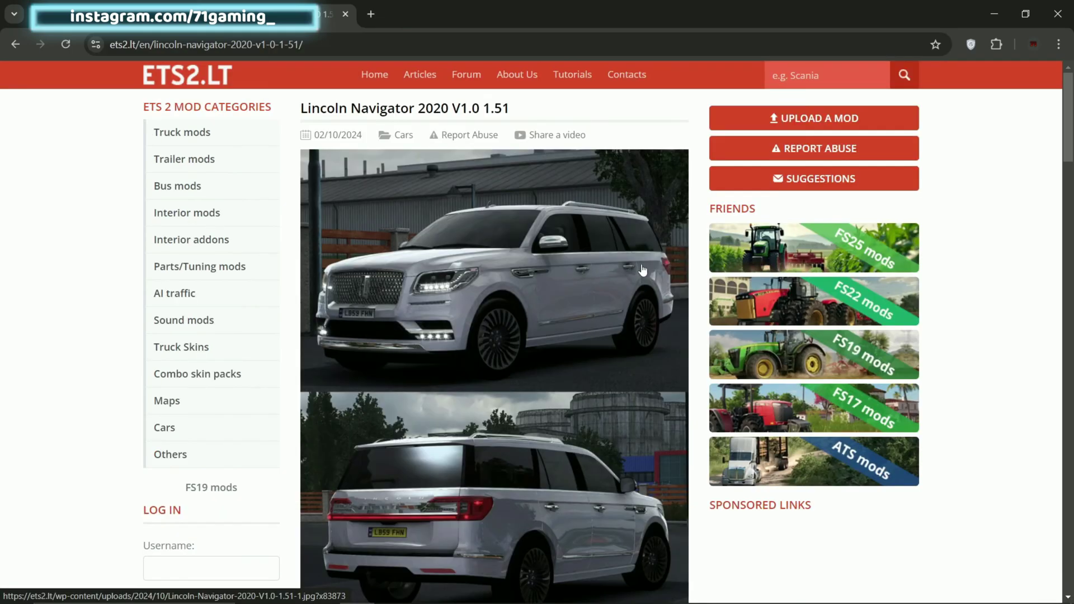
scroll(1067, 175, down, 3)
drag(1066, 175, 1040, 95)
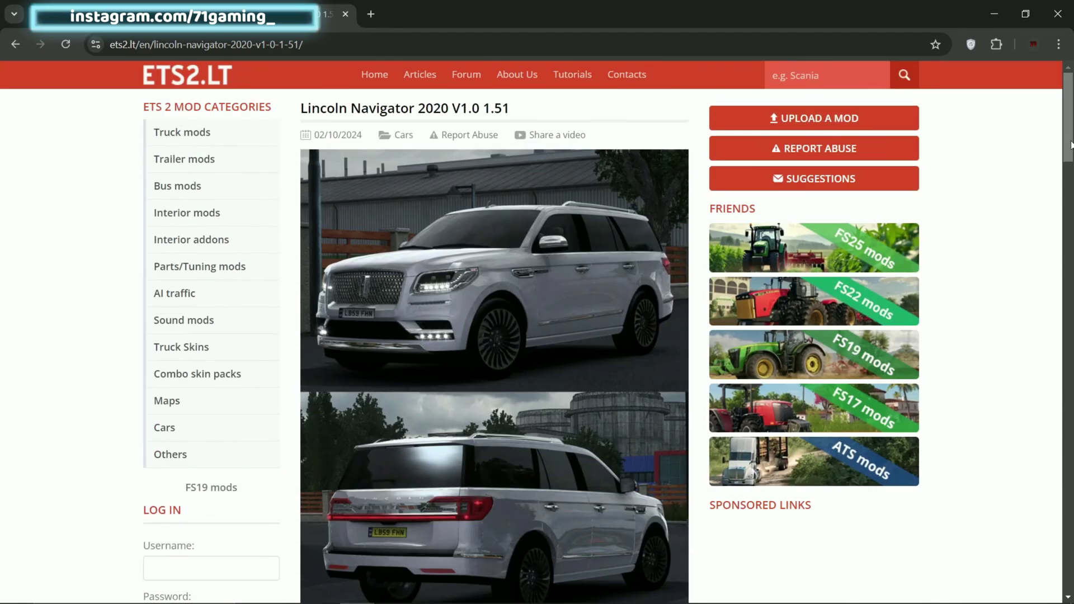
scroll(537, 333, down, 2)
scroll(537, 332, up, 2)
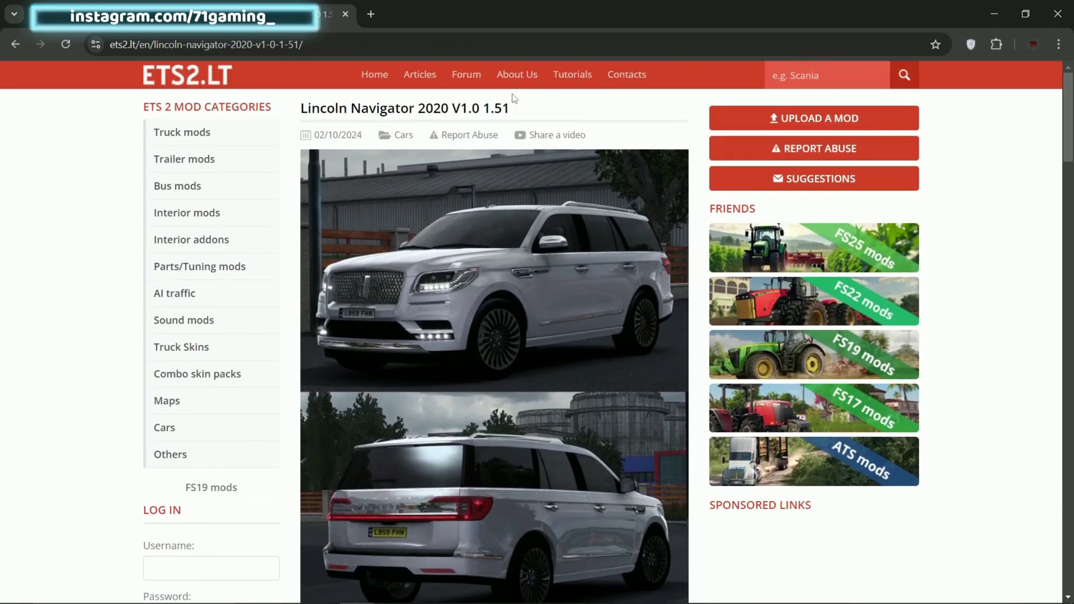
- Go back to the ETS2.LT Cars listing, scroll to the bottom and open page 2
click(15, 44)
drag(1068, 96, 1062, 158)
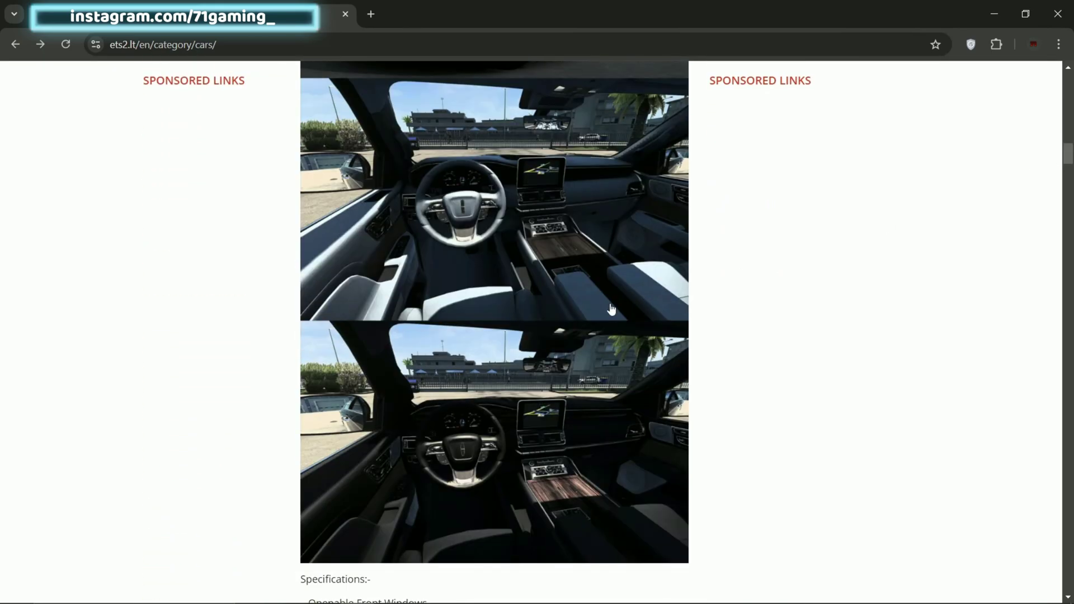
scroll(680, 297, down, 12)
scroll(589, 284, down, 3)
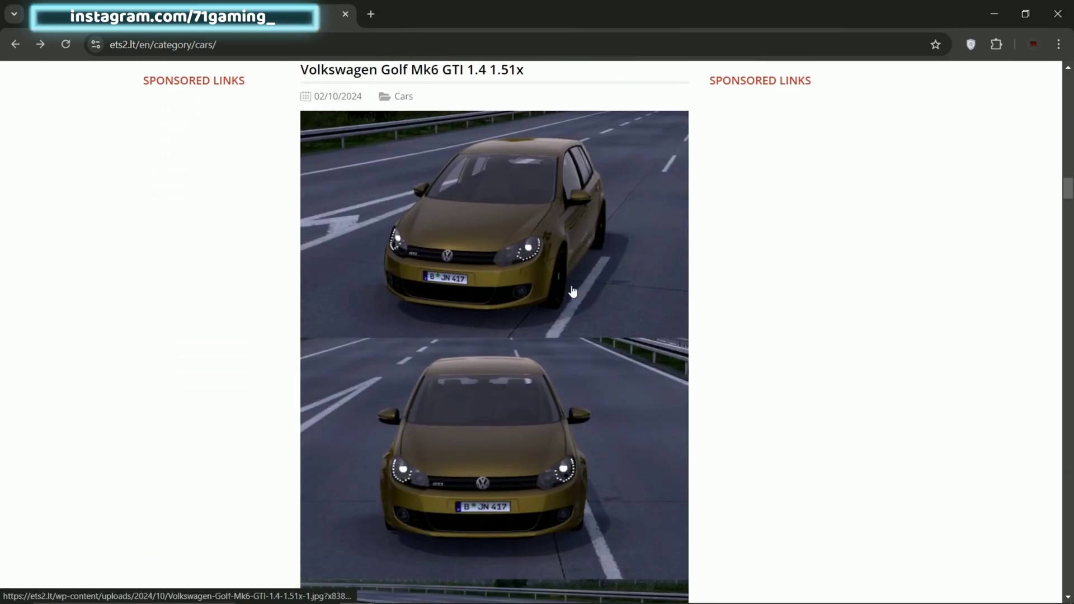
scroll(572, 291, down, 15)
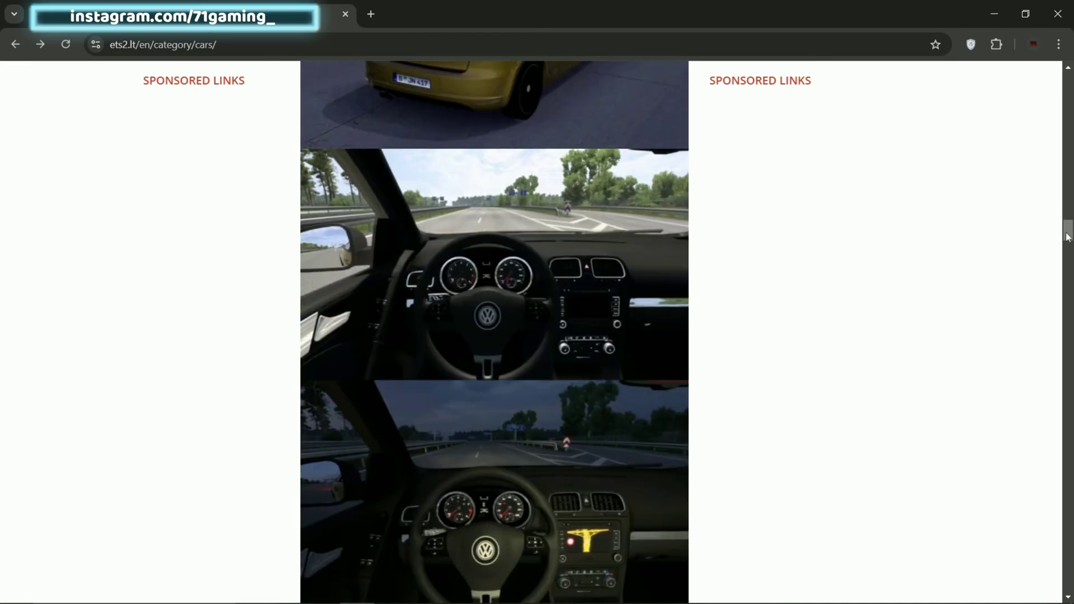
drag(1067, 237, 1056, 598)
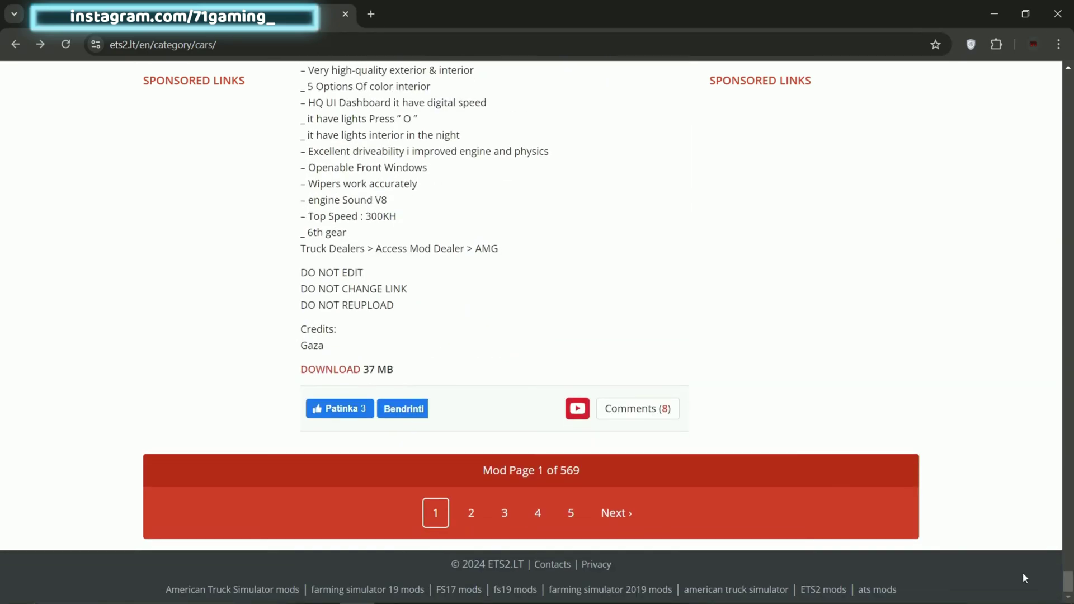
click(471, 521)
scroll(699, 341, down, 10)
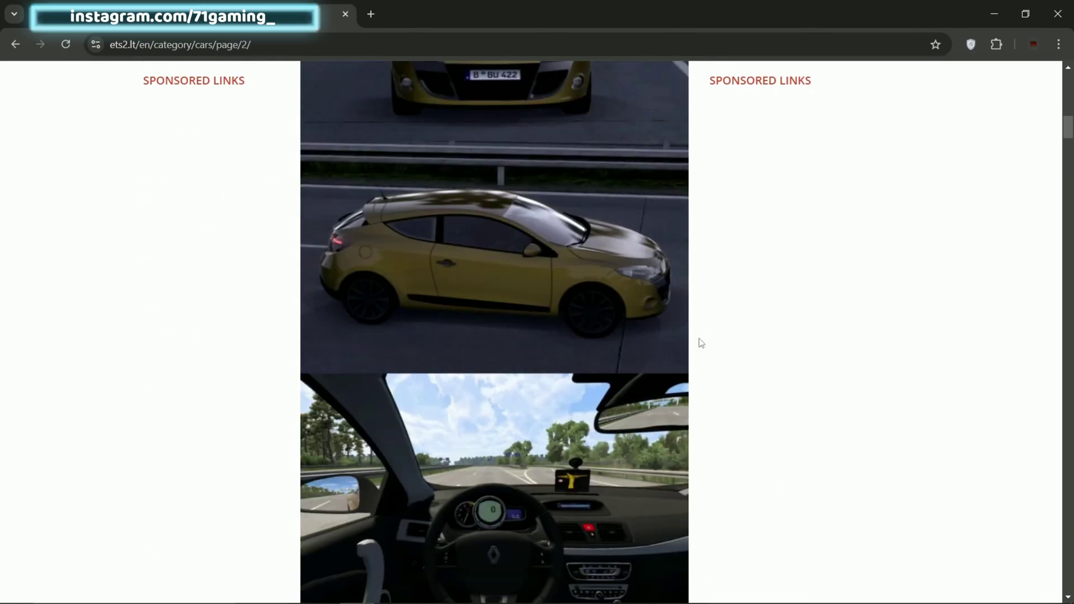
scroll(495, 332, down, 20)
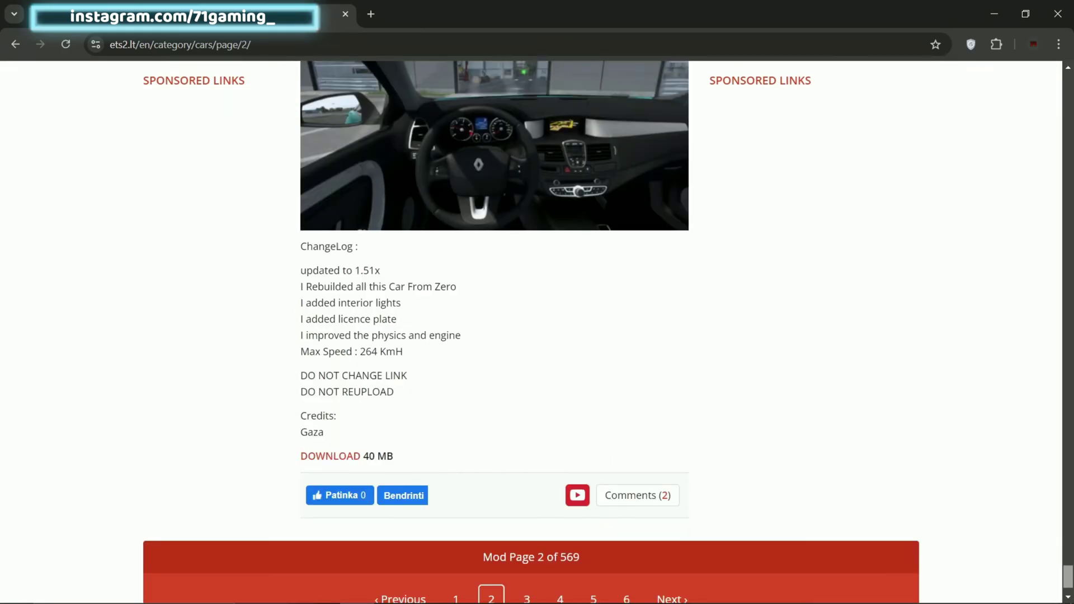
- Open Cars listing page 3, then search the site for toyota mods
click(527, 597)
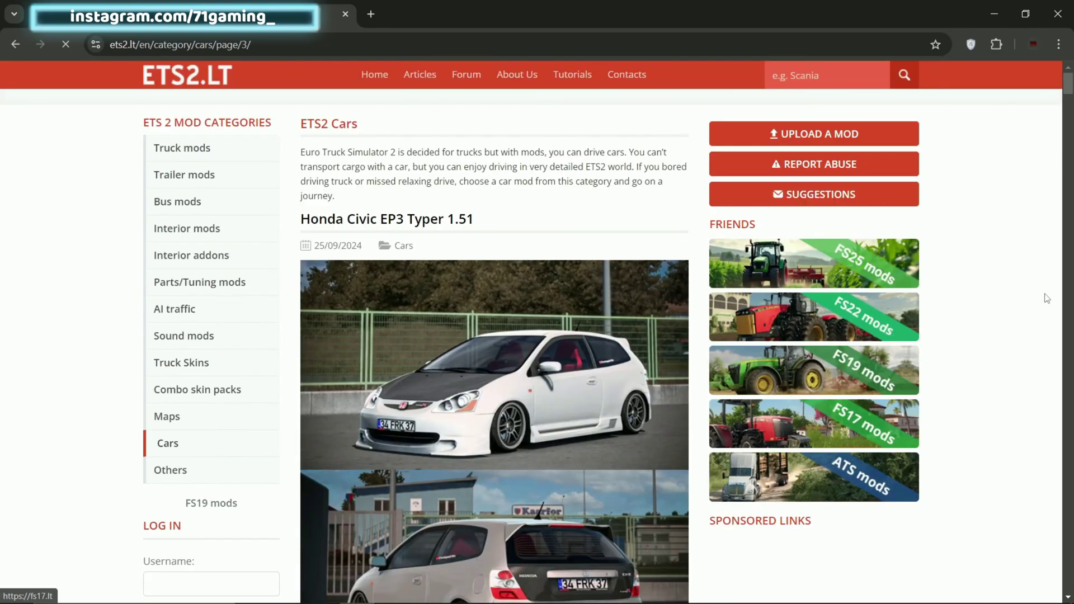
click(811, 74)
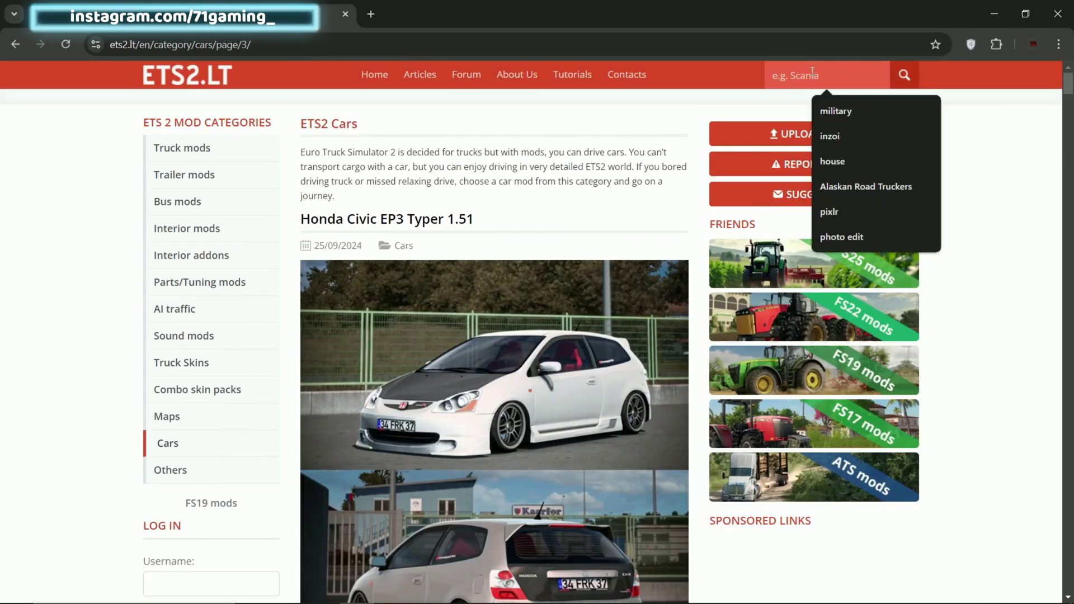
text(toyota)
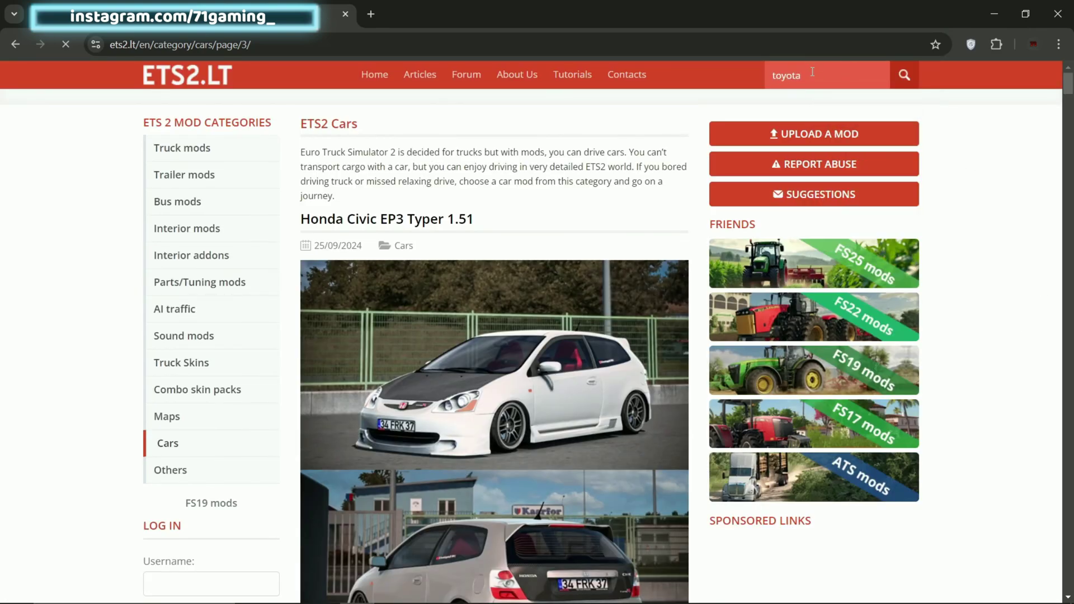
key(Return)
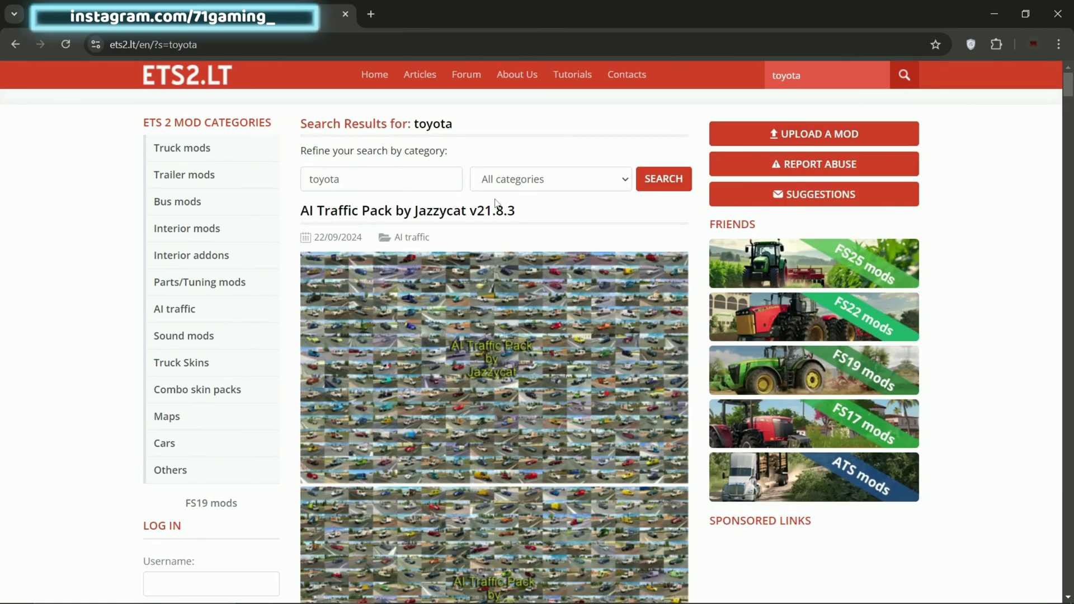
scroll(496, 203, down, 15)
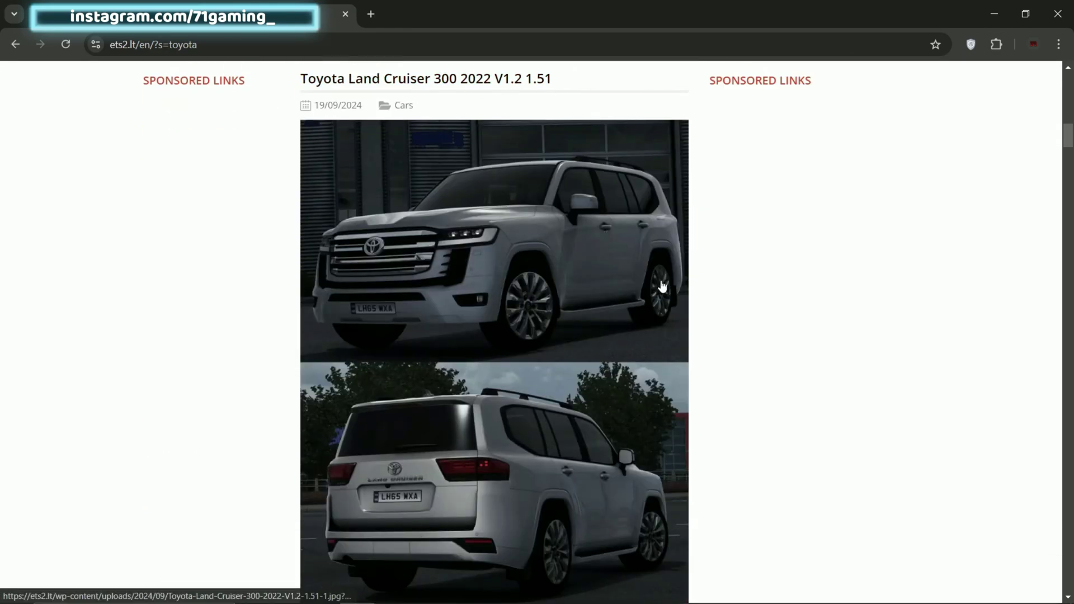
scroll(642, 143, up, 3)
- Step back through history to Cars category page 1, topped by Lincoln Navigator 2020
click(14, 44)
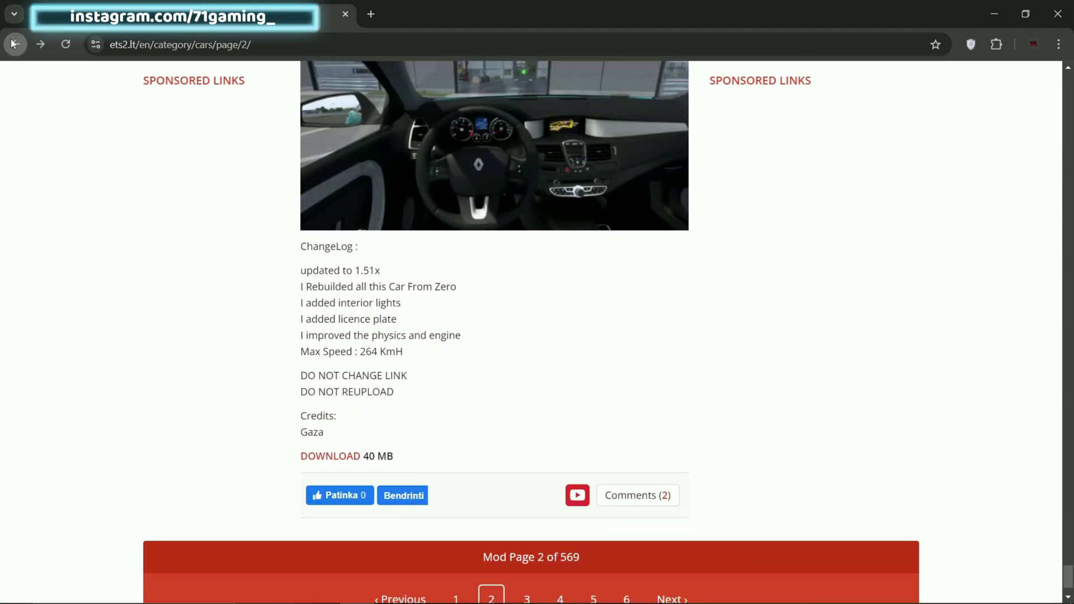
click(14, 44)
click(14, 43)
click(40, 45)
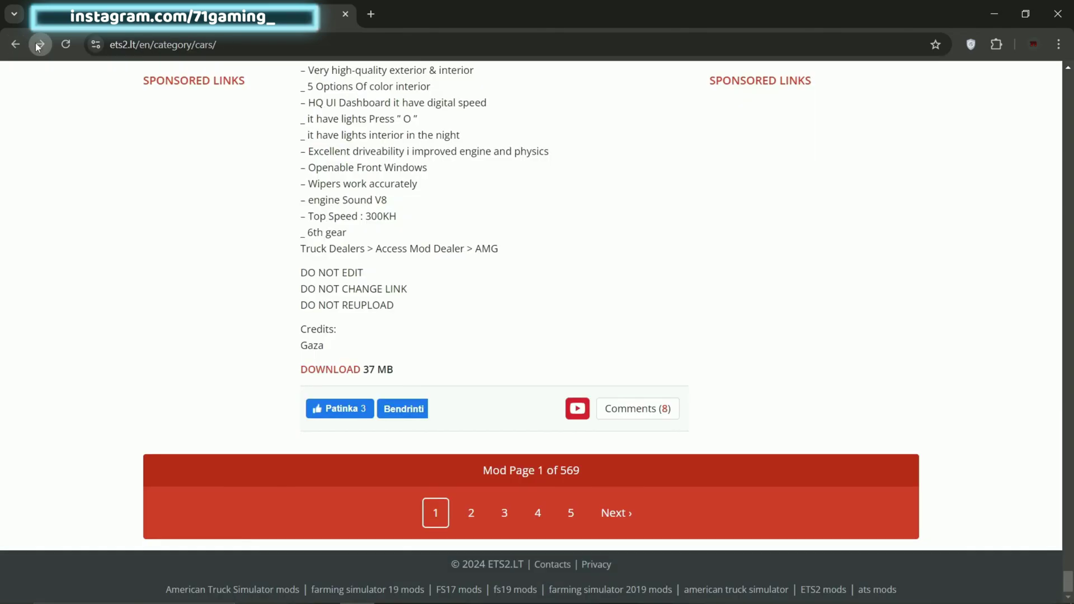
scroll(947, 364, up, 20)
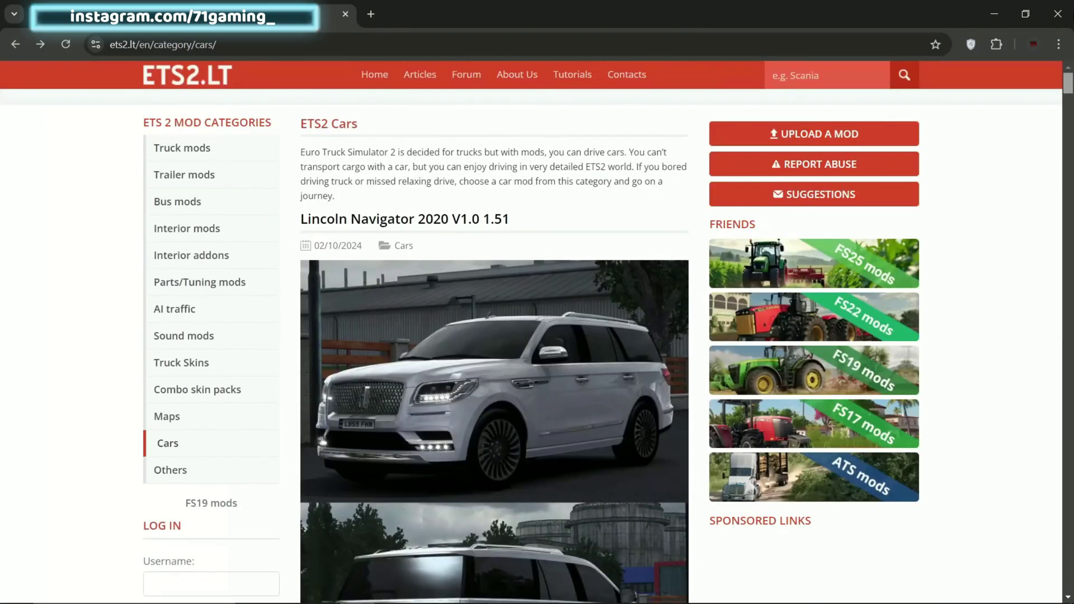
click(408, 220)
key(alt+Left)
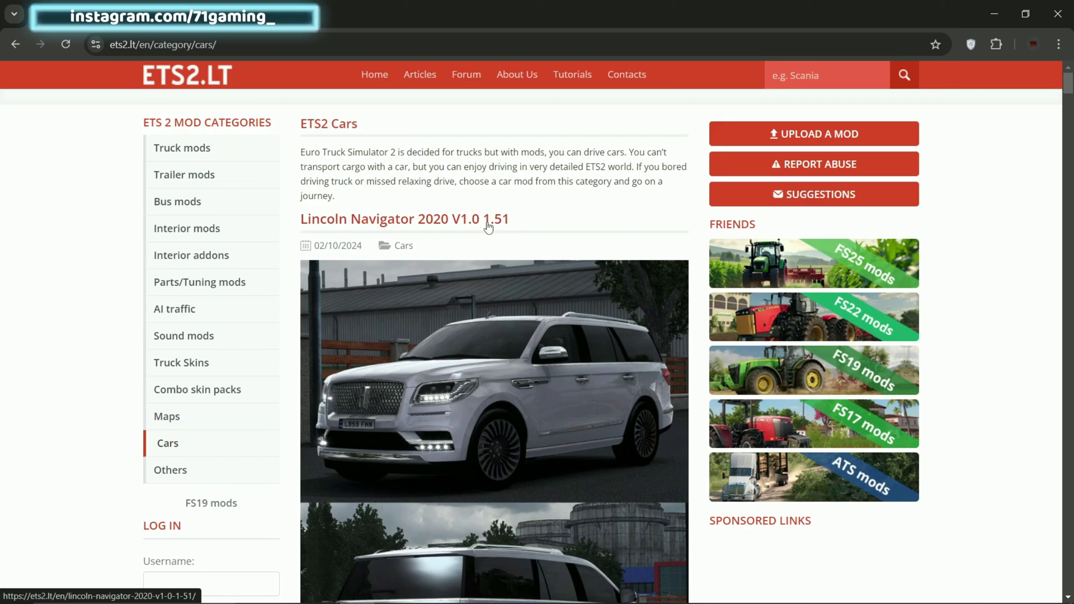
- Open the Lincoln Navigator 2020 mod page on ModsFire and look over it
click(487, 226)
scroll(889, 201, down, 15)
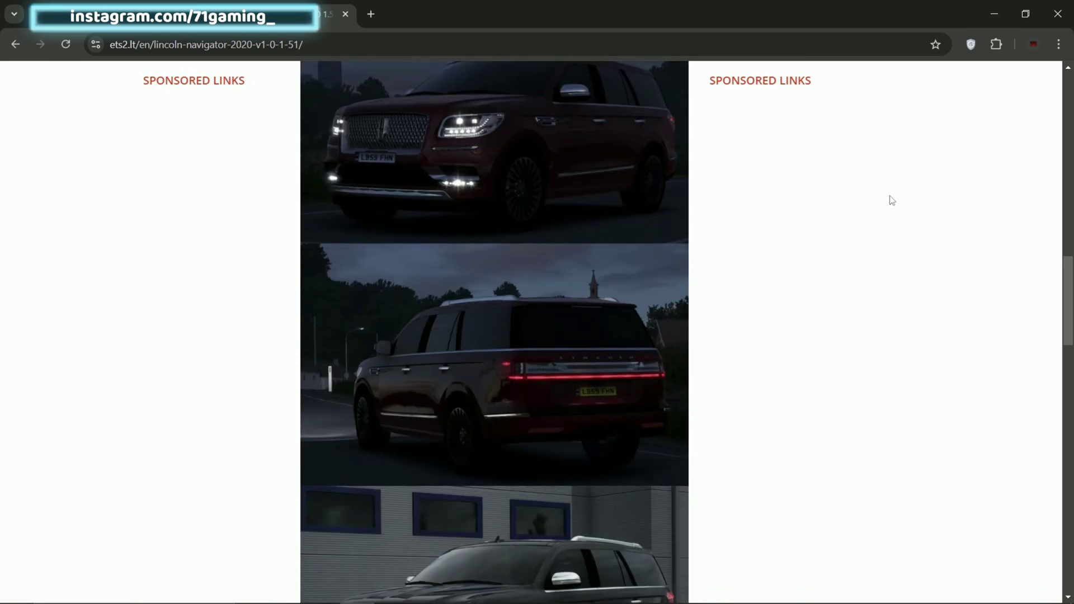
scroll(891, 200, down, 15)
scroll(337, 356, up, 1)
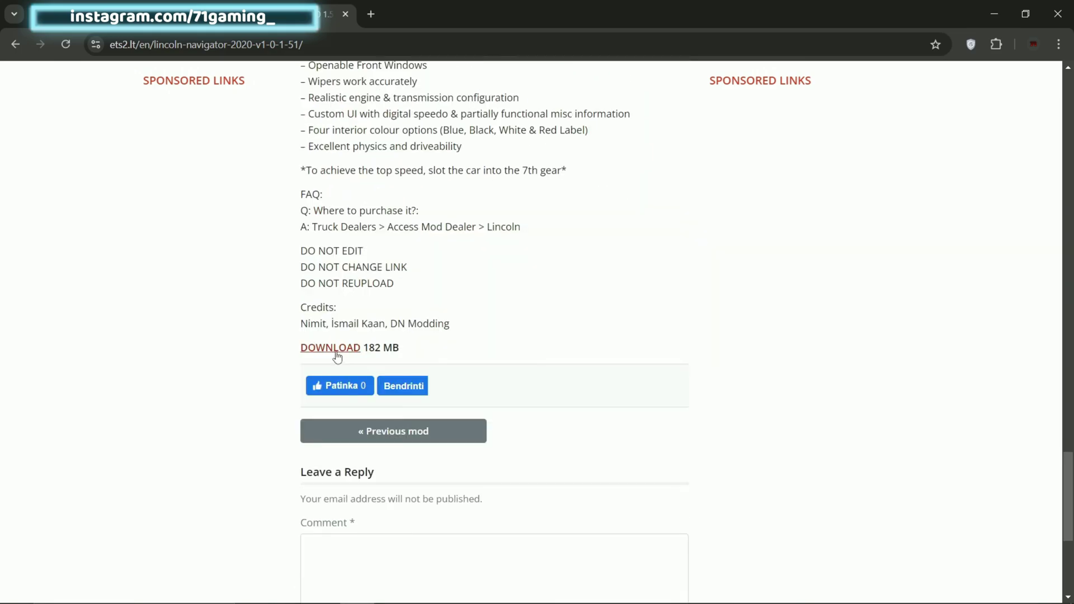
- Download Lincoln Navigator 2020 V1.0 1.51.zip (182 MB) until Chrome shows it done
click(328, 350)
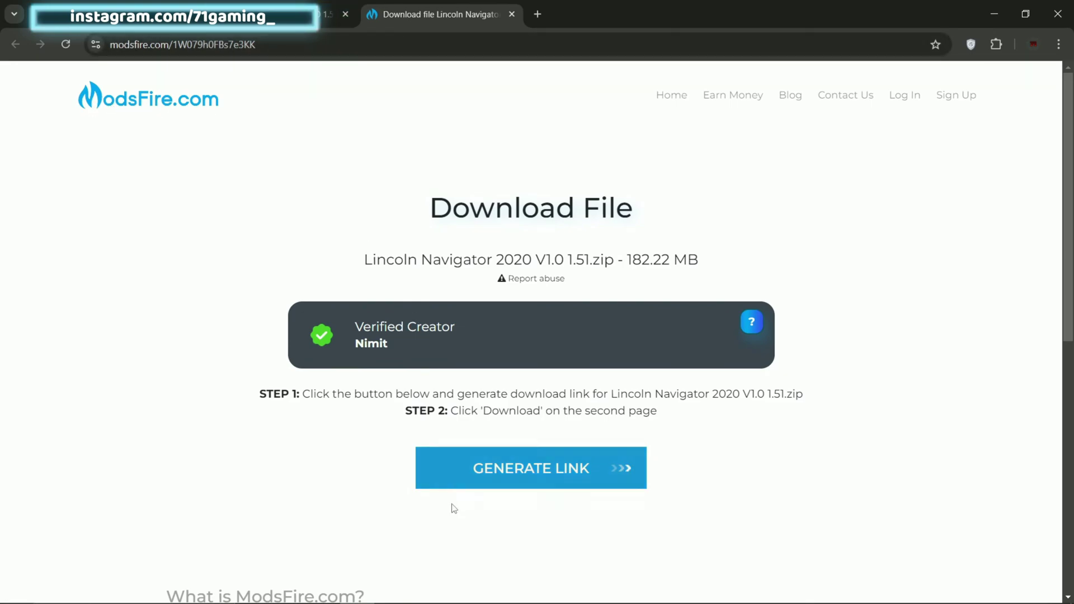
click(602, 481)
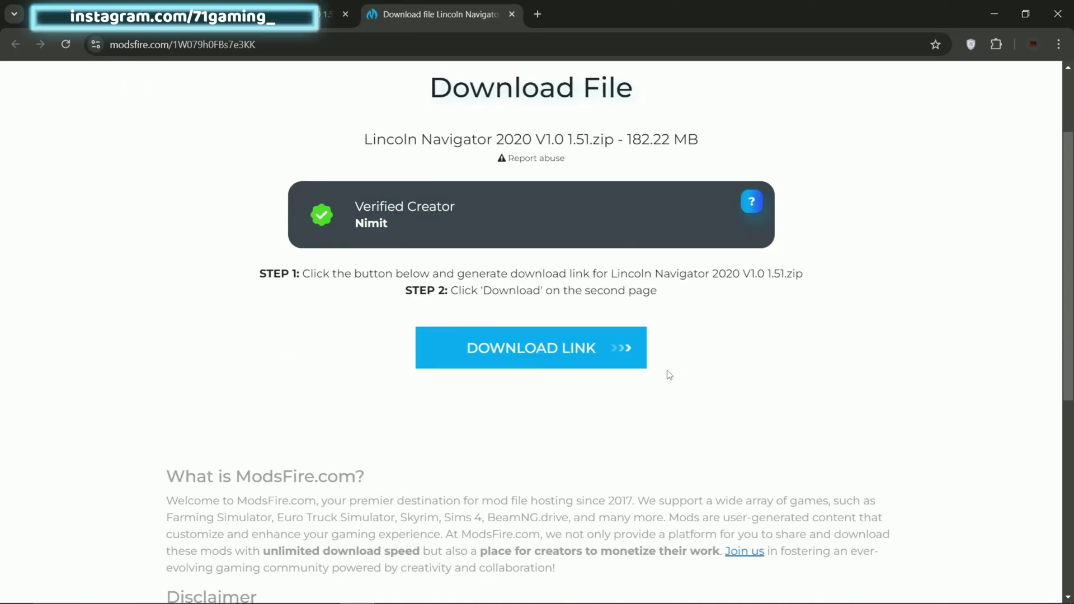
click(599, 354)
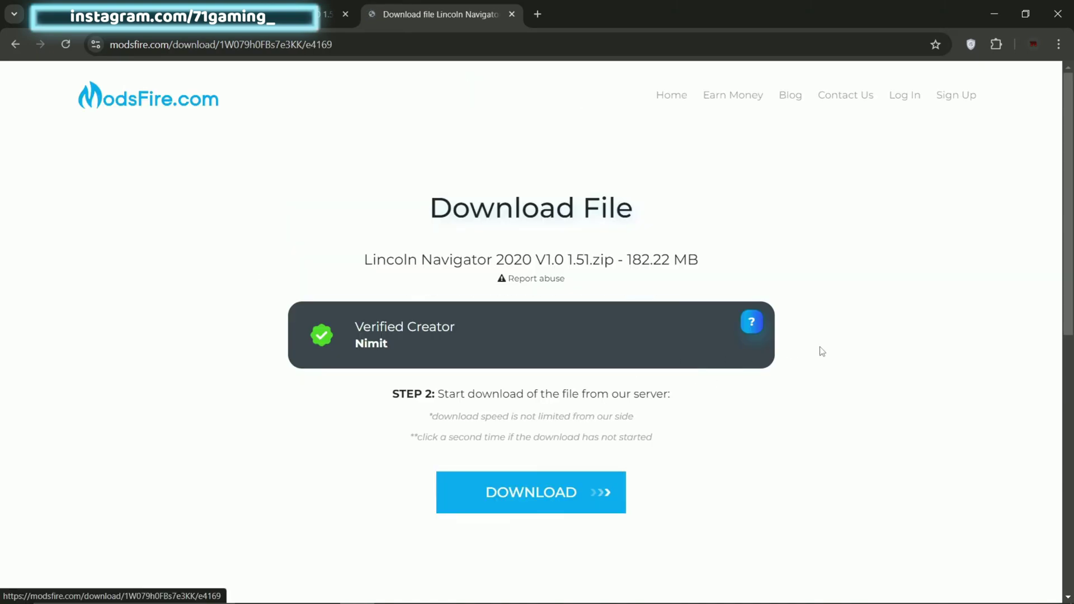
click(582, 506)
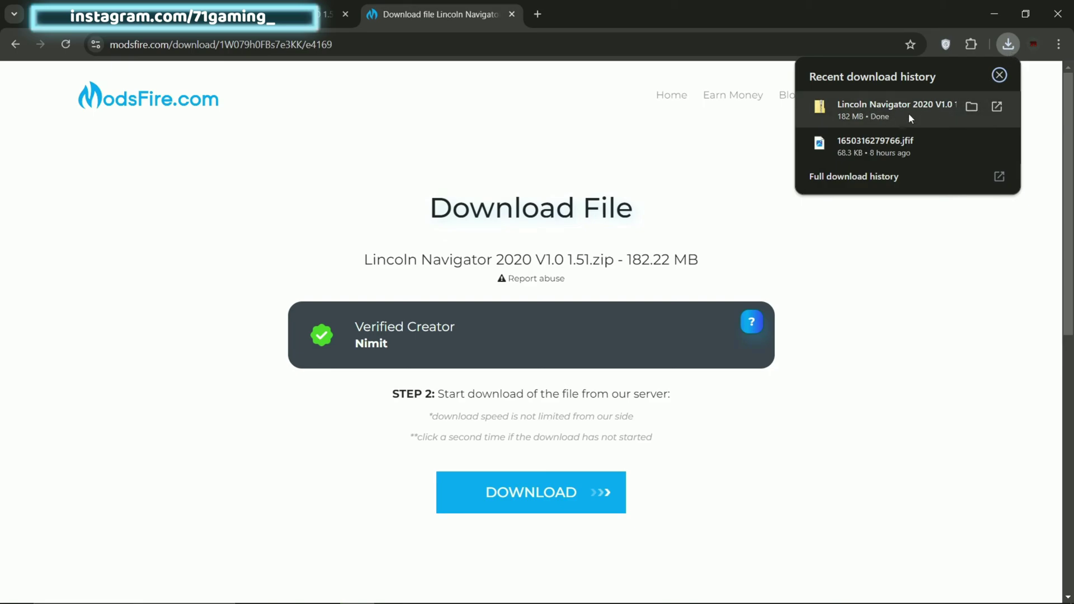
- Open the downloaded zip and copy the Lincoln Navigator 2020 V1.0 1.51.scs file
click(920, 110)
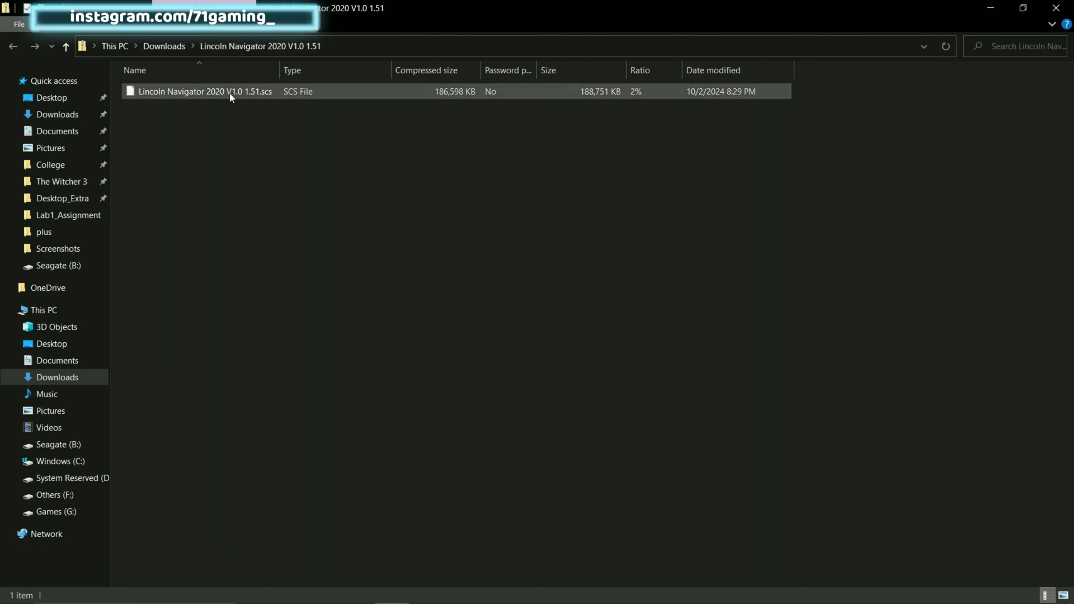
click(258, 96)
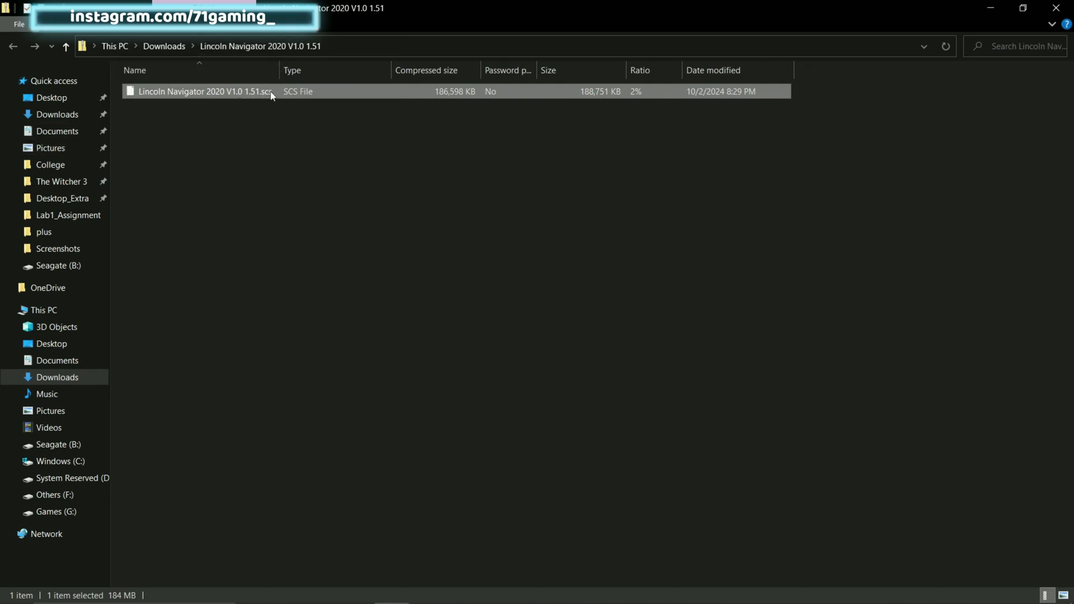
right_click(229, 99)
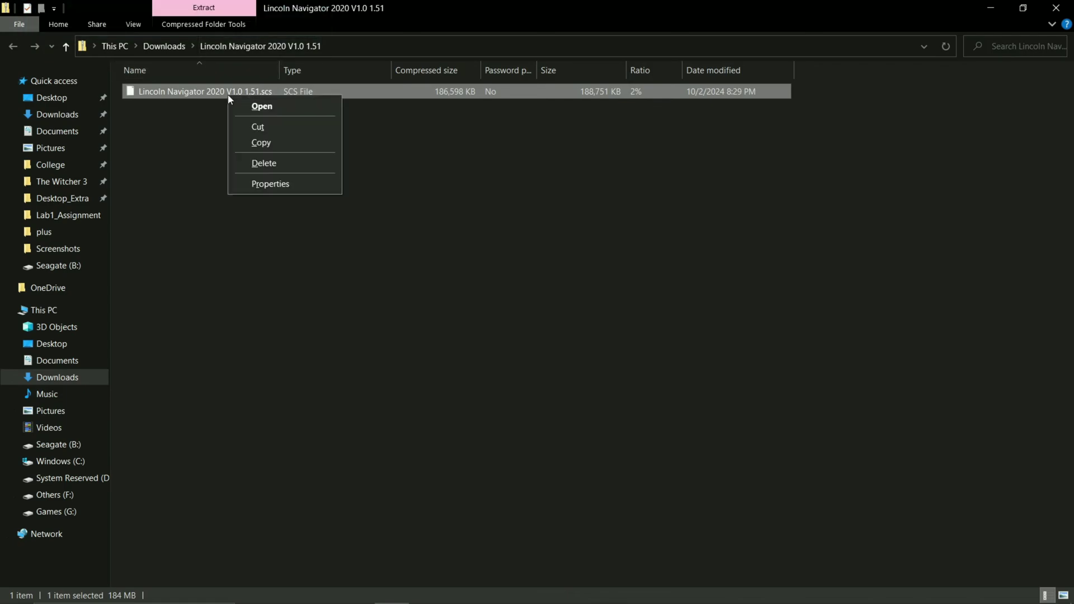
click(199, 117)
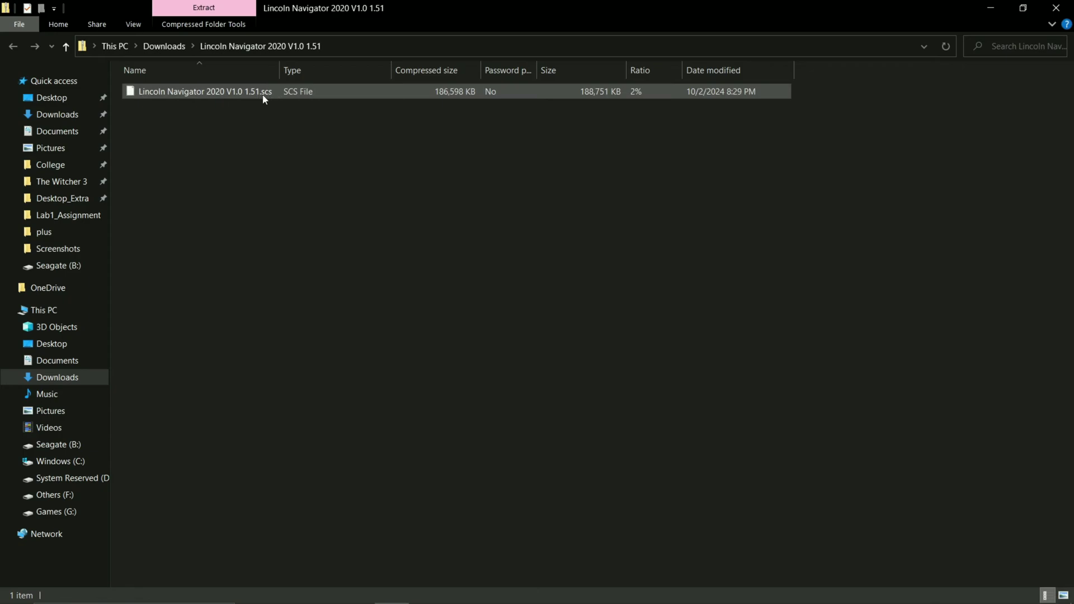
right_click(188, 95)
click(239, 136)
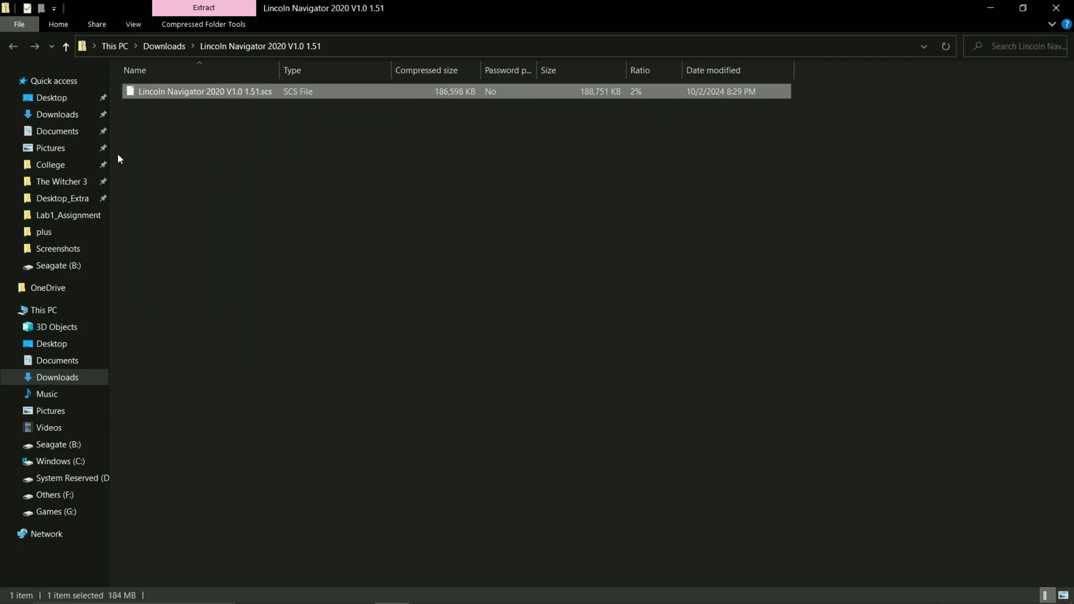
- Paste the .scs into Documents > American Truck Simulator > mod and close Explorer
click(55, 133)
double_click(212, 122)
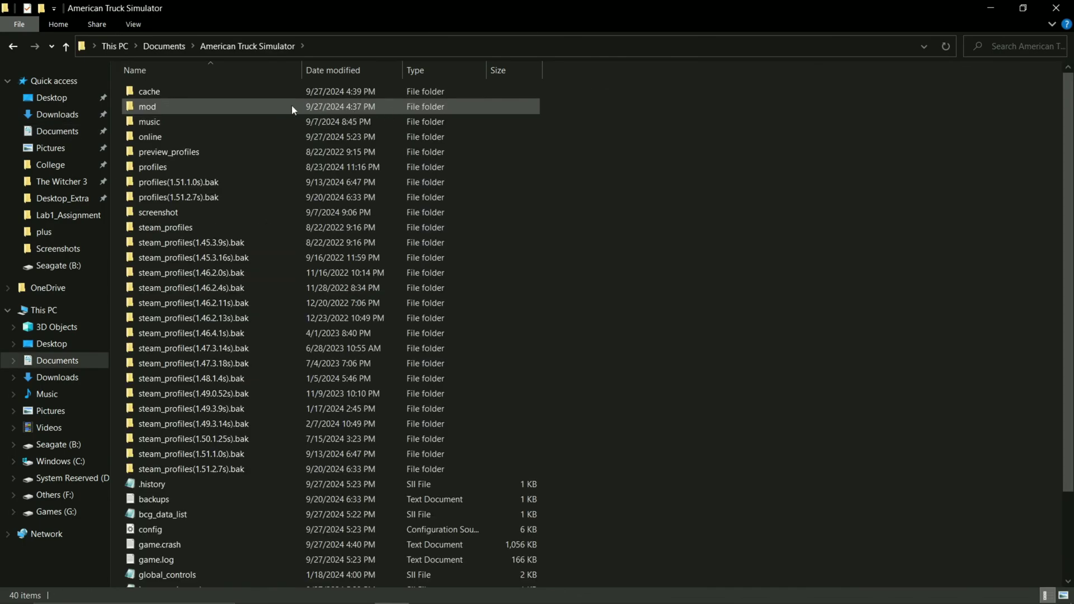
double_click(158, 107)
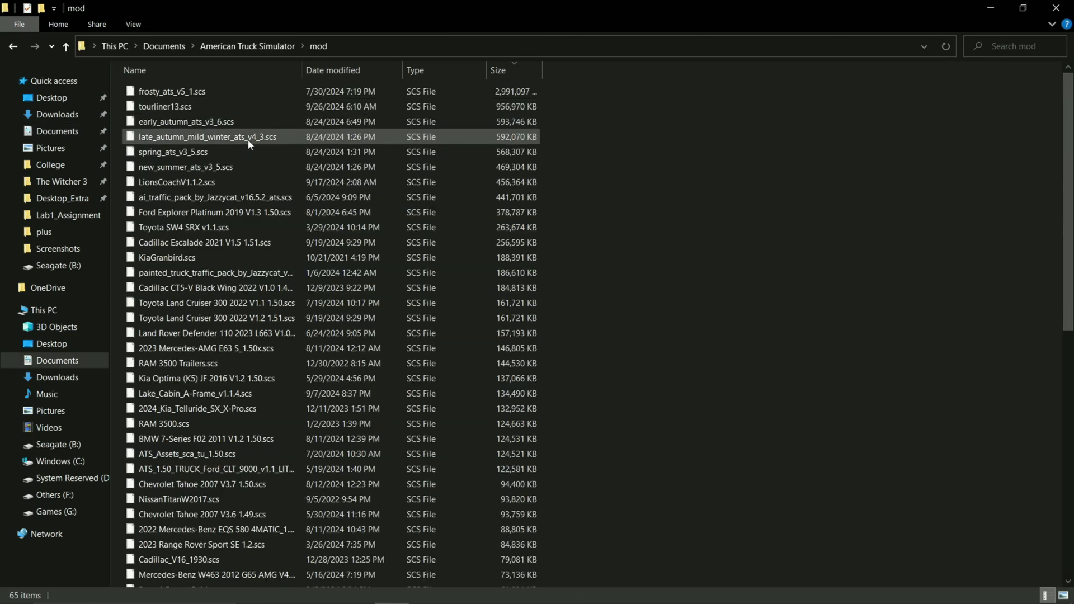
right_click(790, 156)
click(822, 256)
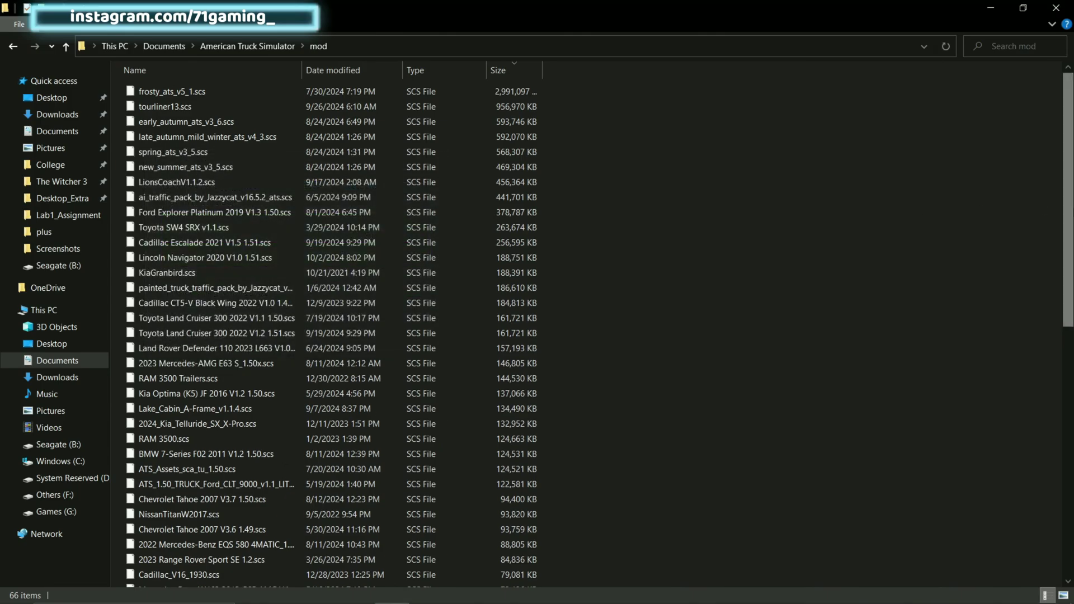
mouse_move(1066, 266)
mouse_down()
mouse_move(1063, 512)
mouse_move(1065, 267)
mouse_up()
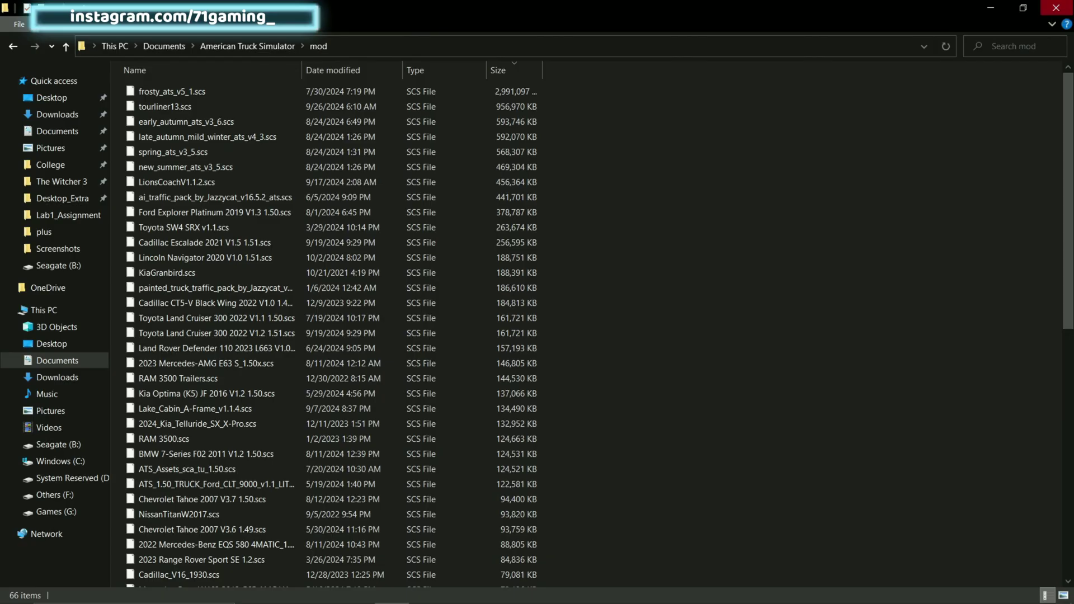
click(1056, 7)
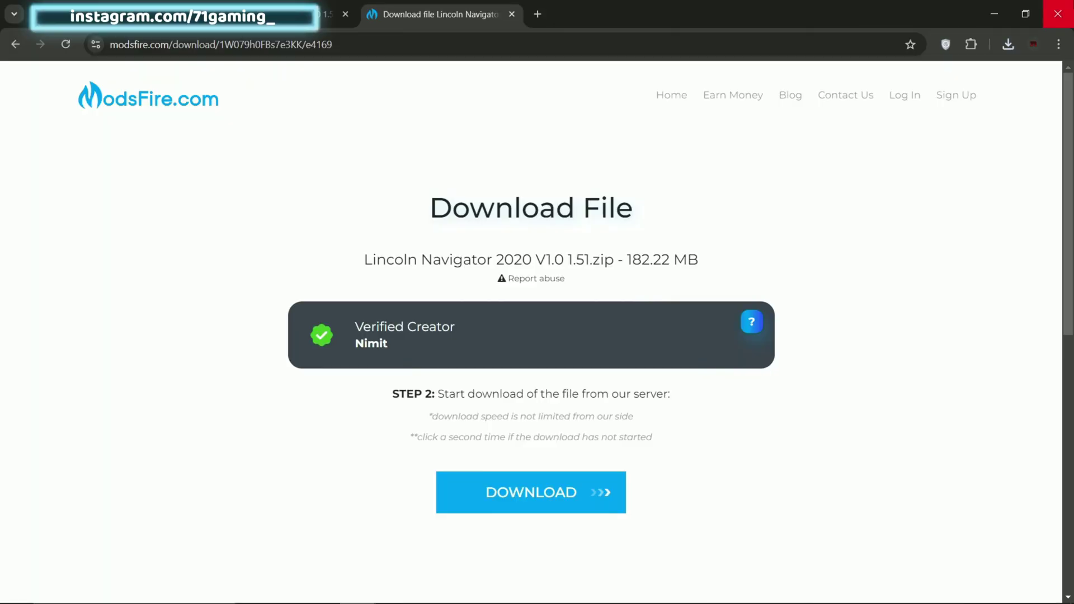
- Close Chrome, launch American Truck Simulator from Steam with the standard option, and dismiss the version-change notice
click(1054, 9)
click(426, 590)
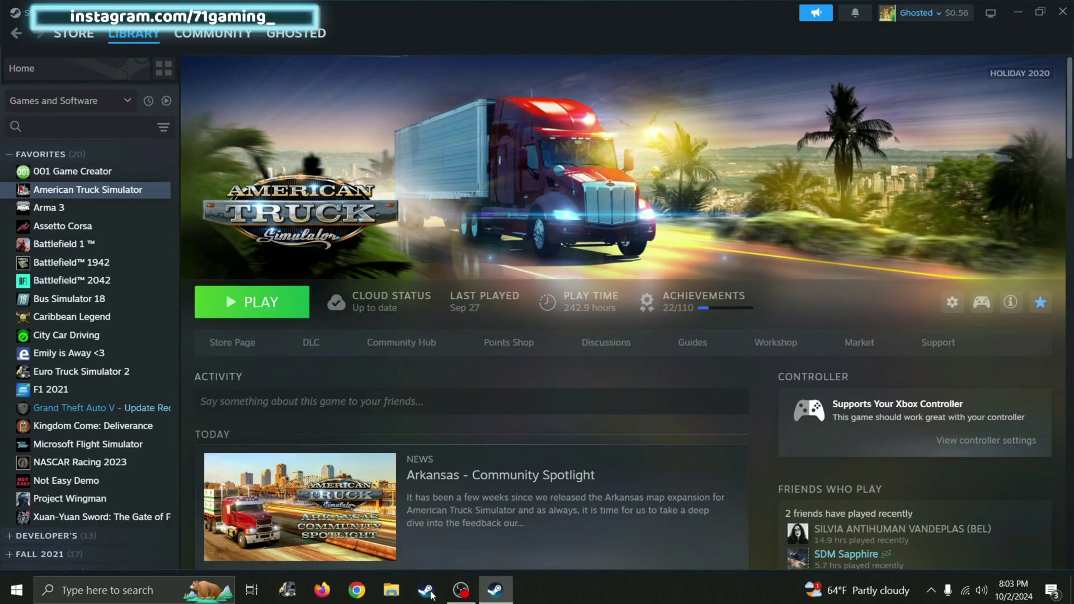
click(263, 309)
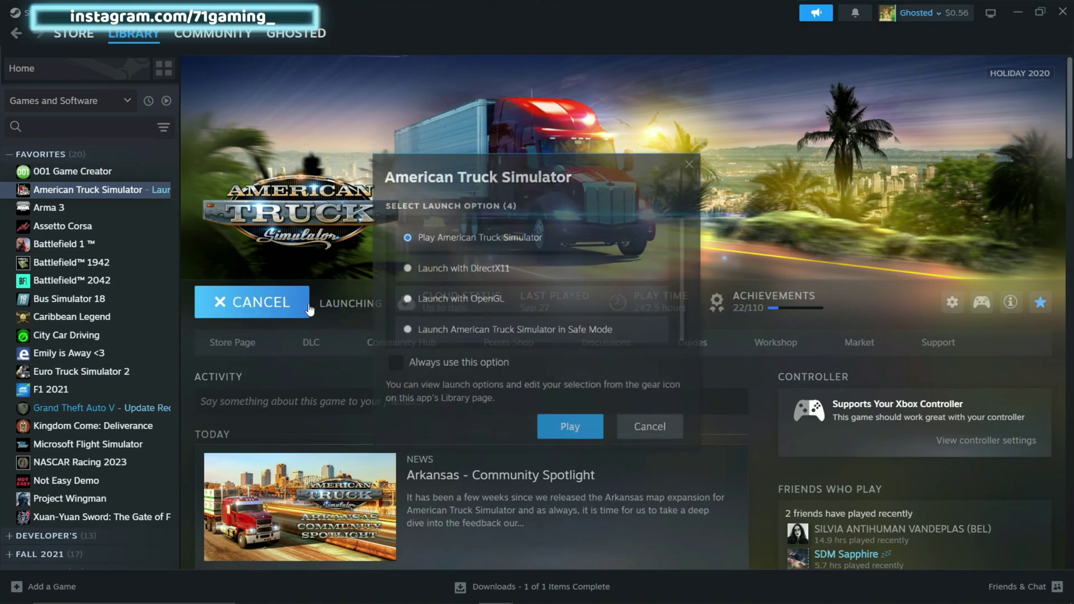
click(567, 426)
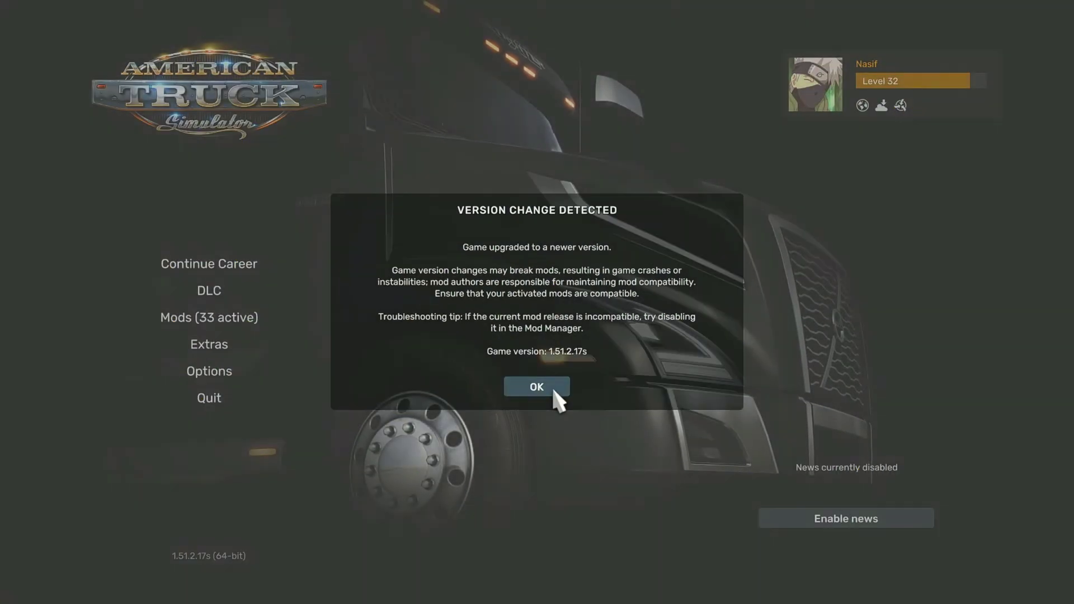
click(549, 387)
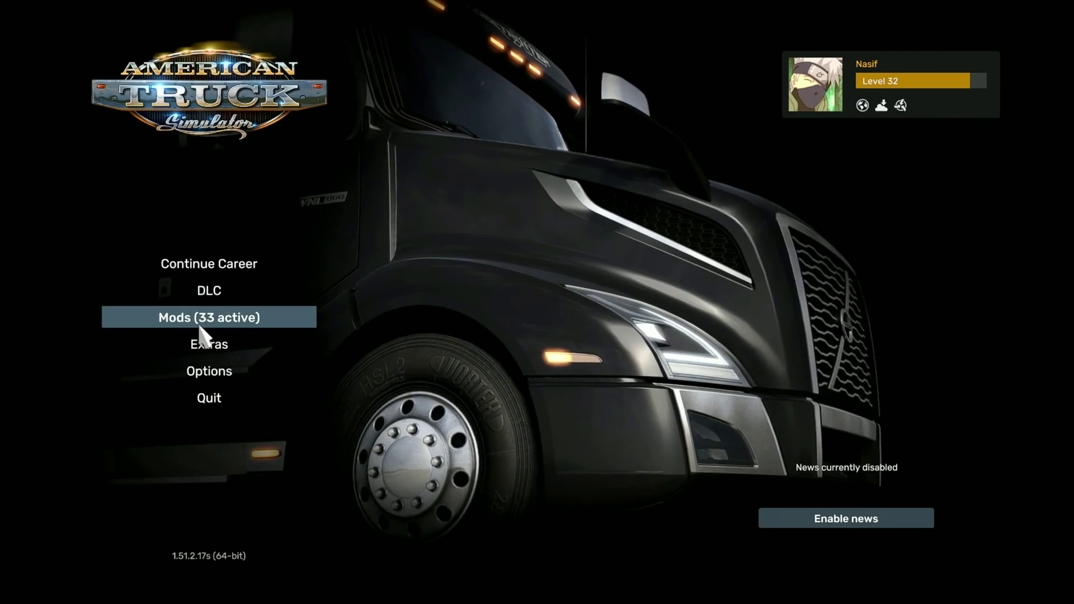
- Activate Lincoln Navigator 2020 in the Mod Manager, placing it above Neoplan New Tourliner C 13
click(256, 320)
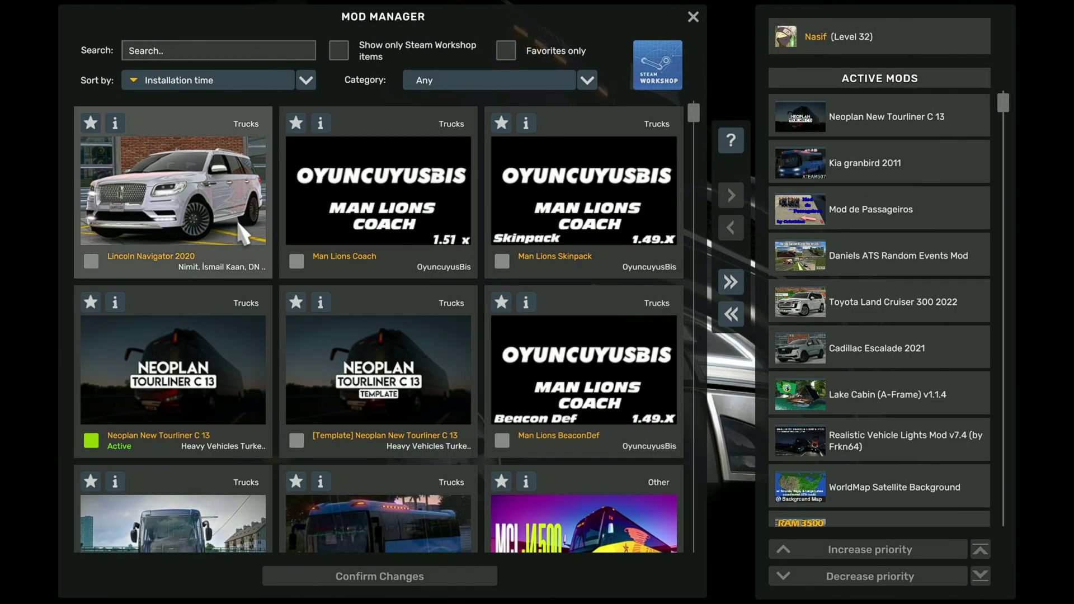
click(162, 190)
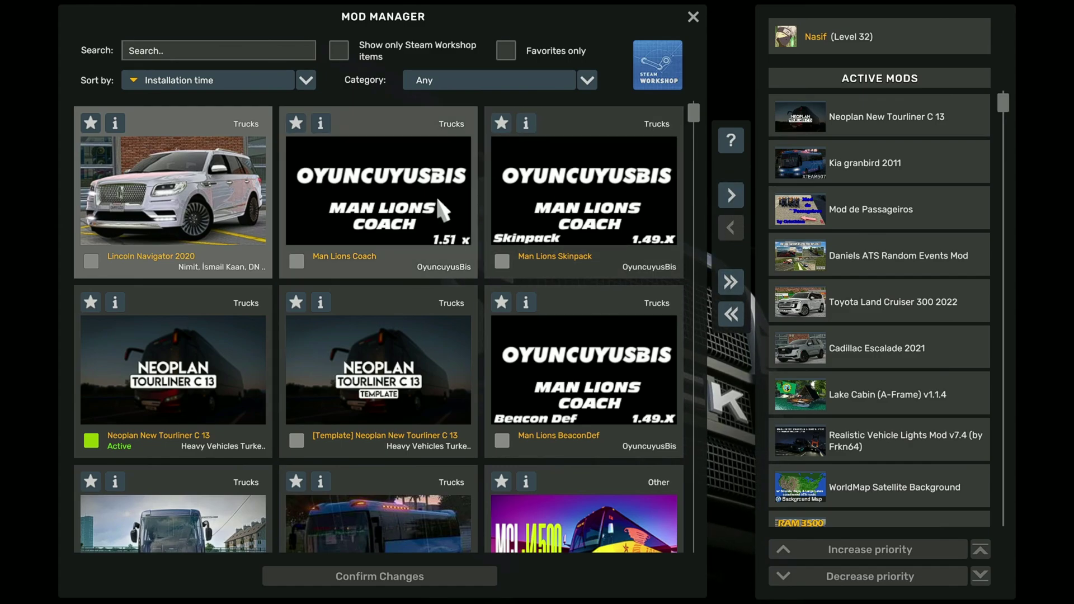
click(731, 197)
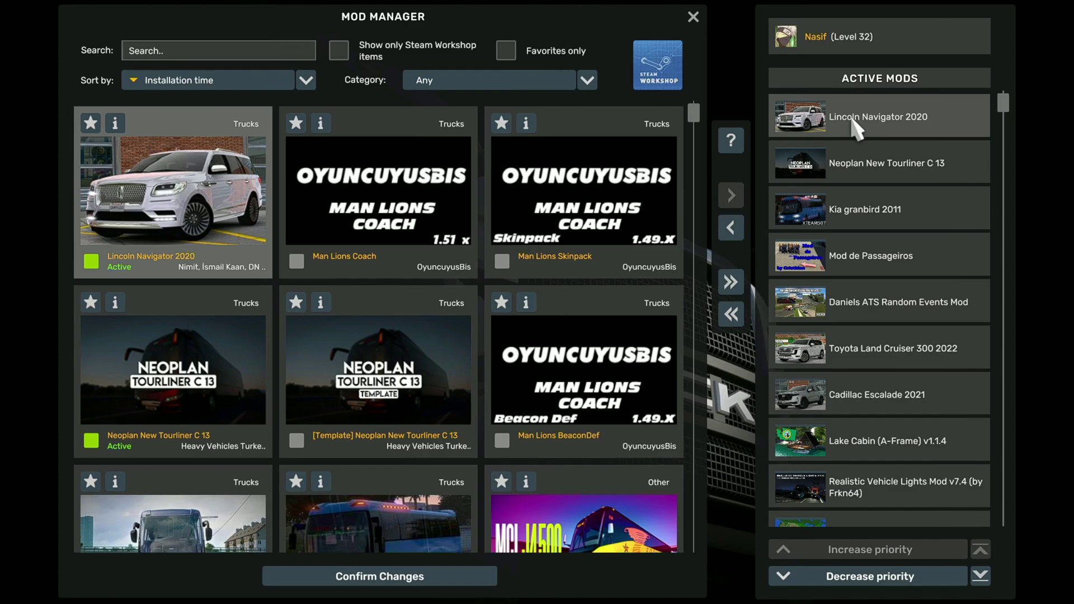
double_click(852, 119)
double_click(196, 202)
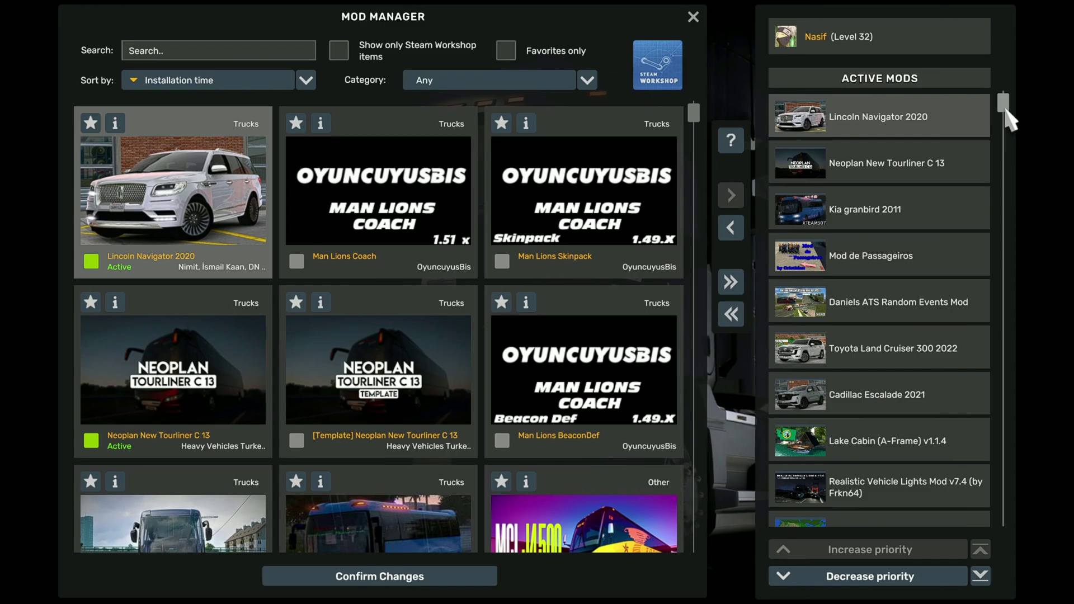
drag(1007, 118, 1005, 93)
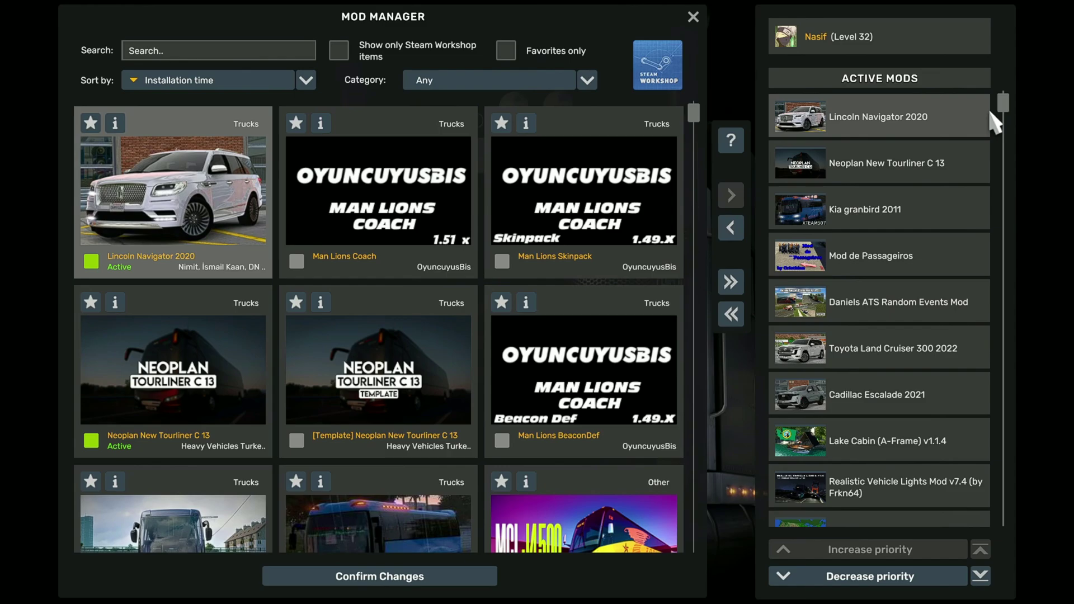
mouse_move(1001, 104)
mouse_down()
mouse_move(998, 221)
mouse_move(1002, 97)
mouse_up()
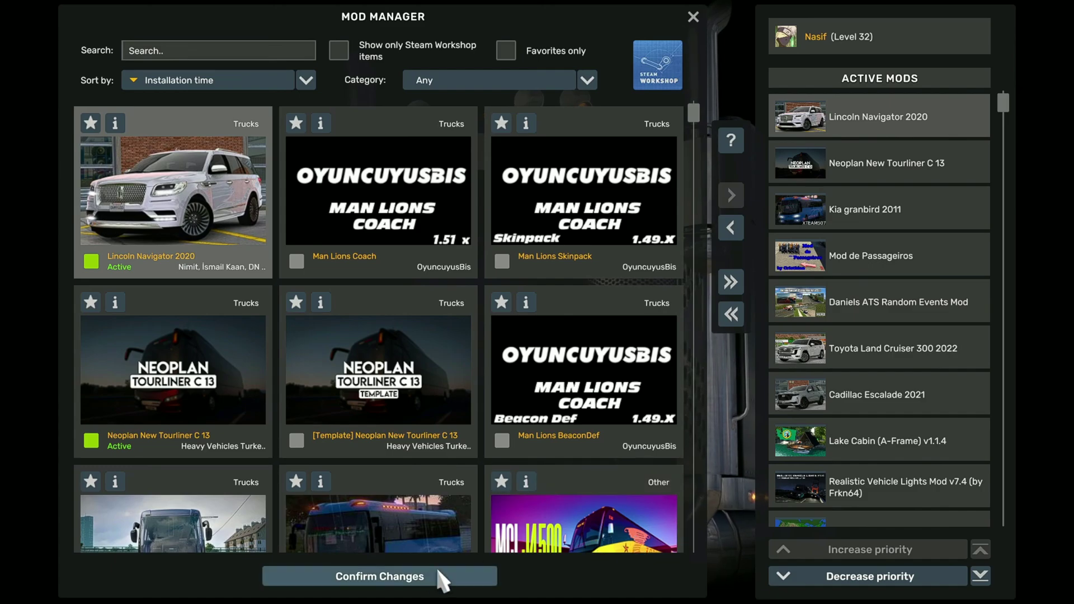
- Confirm the mod changes and continue the saved career
click(418, 580)
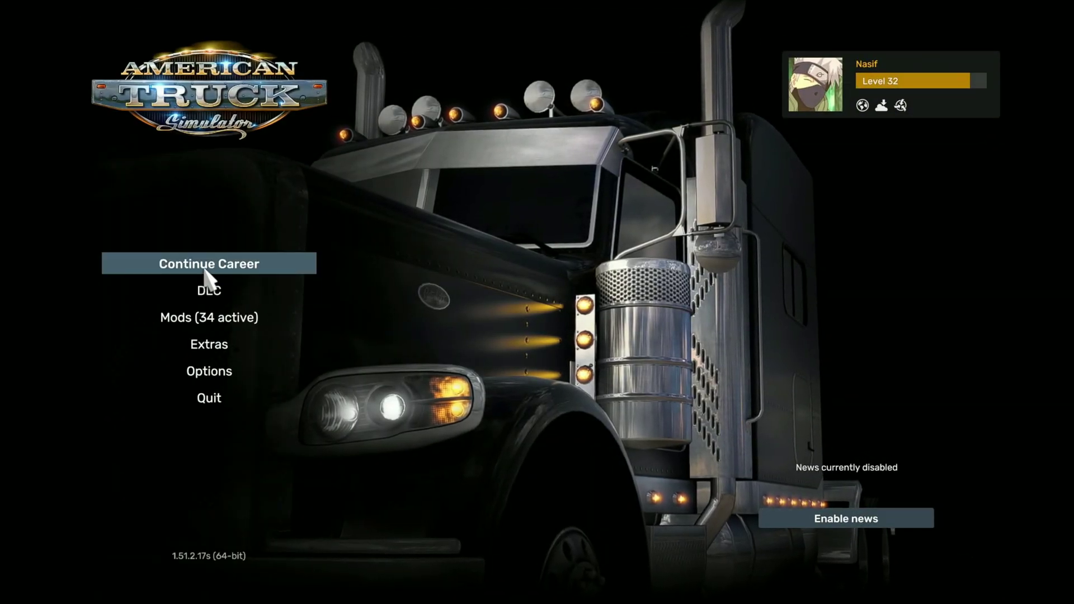
click(156, 266)
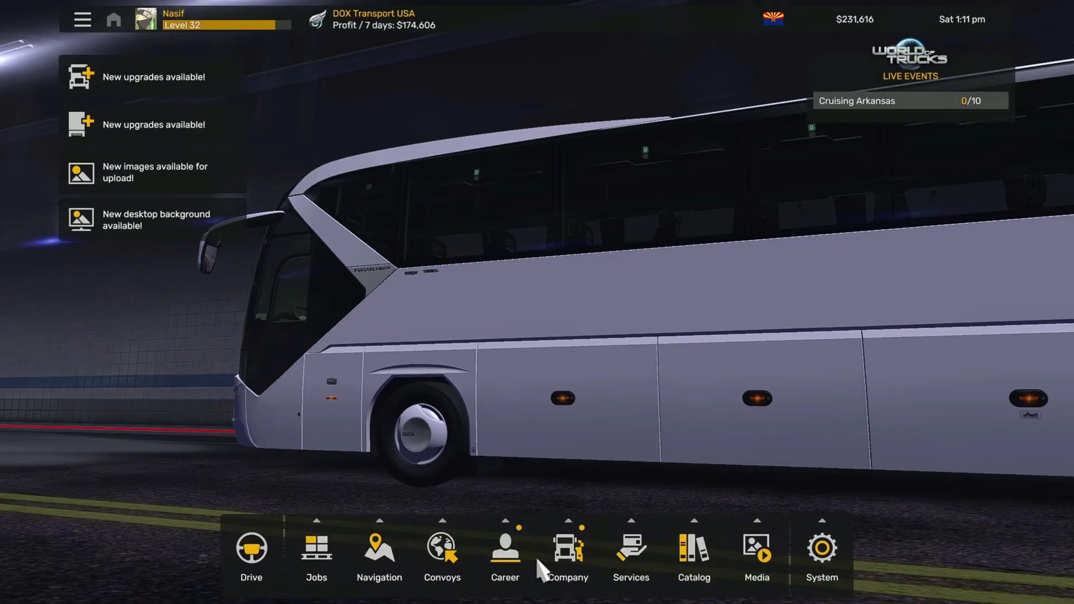
click(523, 559)
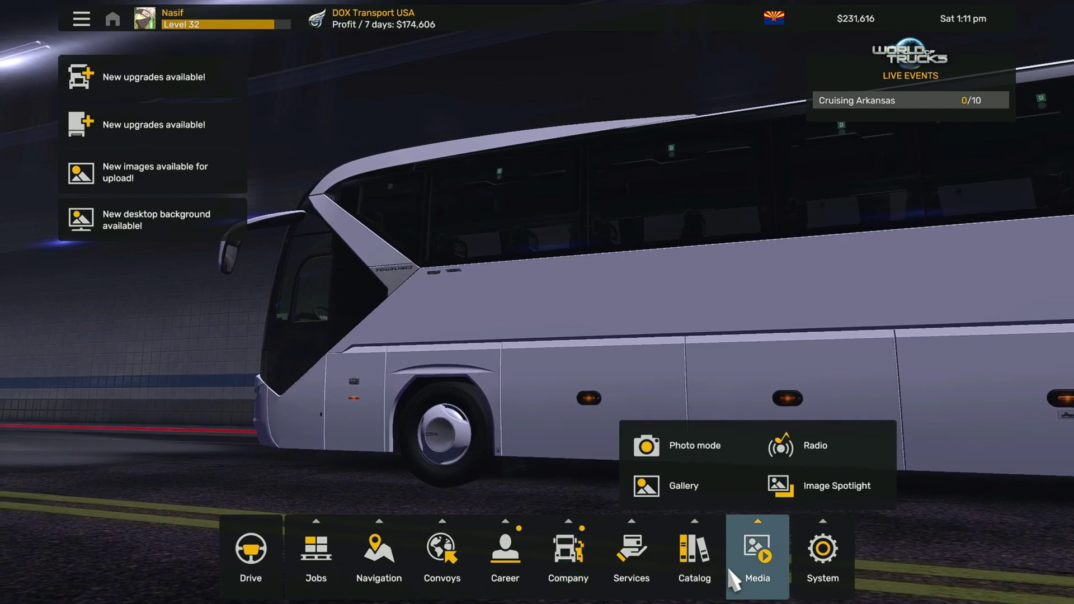
- Show the Truck Dealers map from Services and pan it toward southern Arizona
click(626, 577)
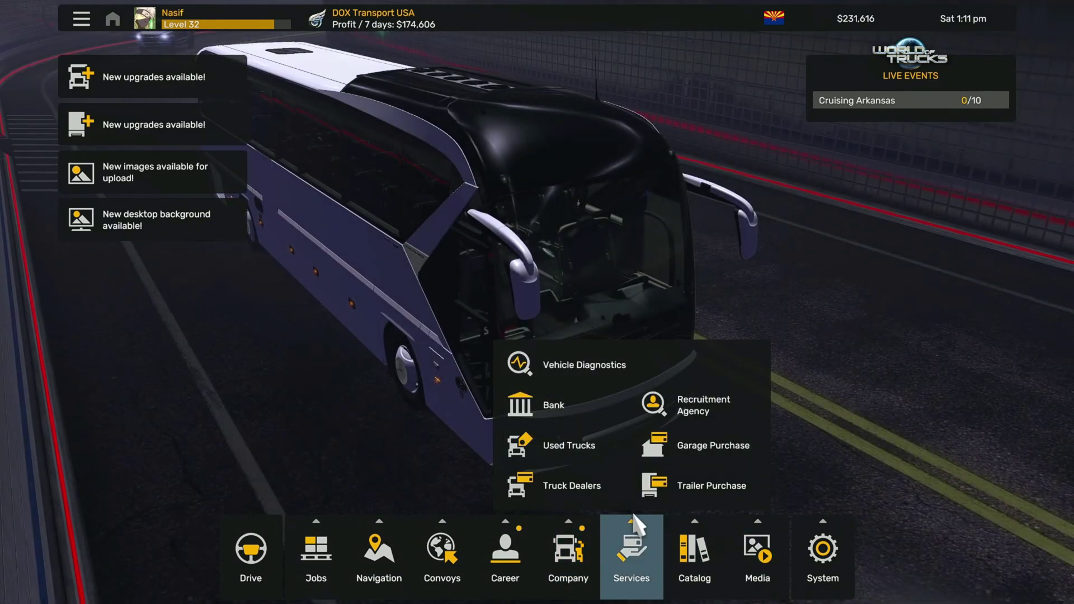
click(566, 492)
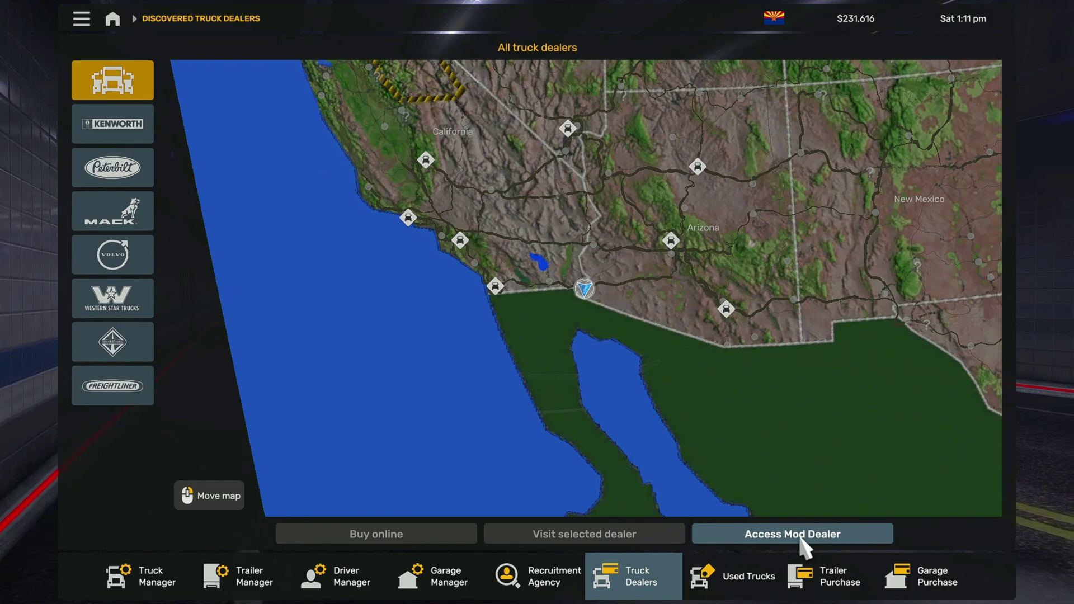
drag(726, 308, 691, 367)
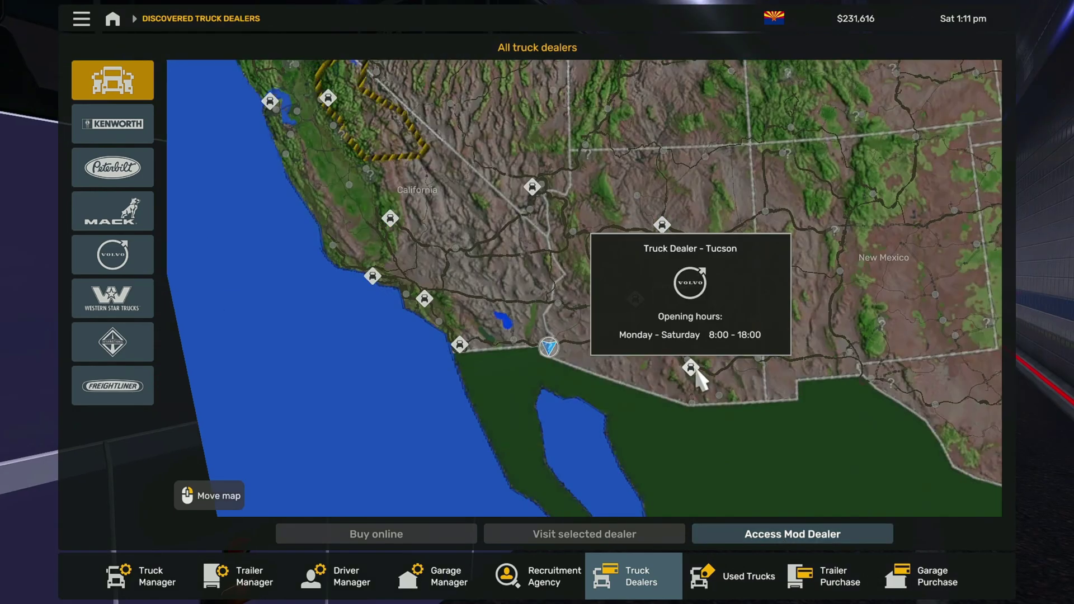
- Browse the mod dealer's online offers to reach the Lincoln Navigator 2020 at $55,105
click(745, 534)
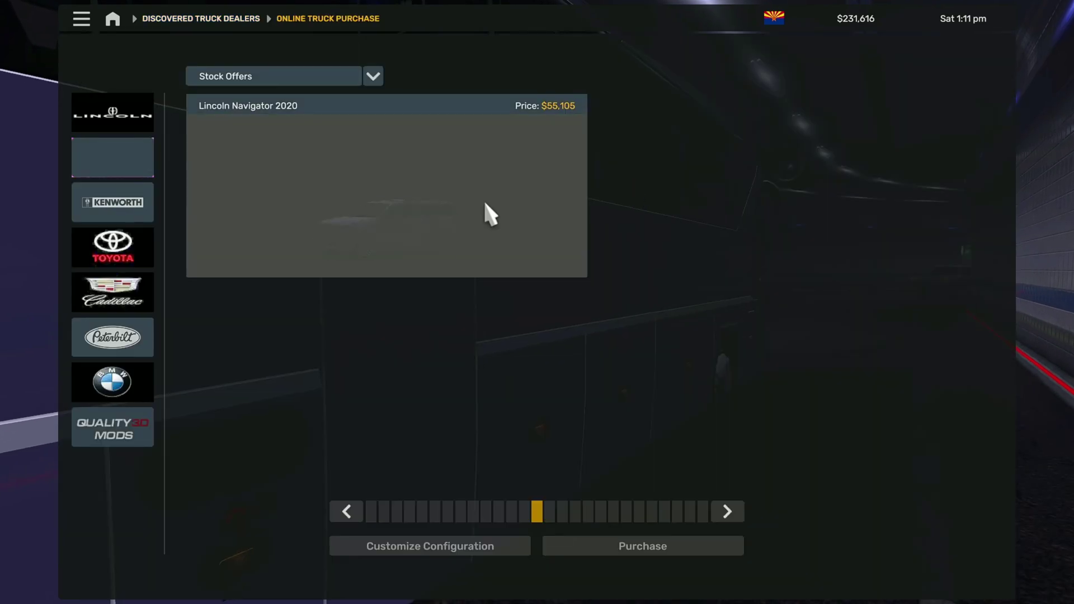
mouse_move(484, 196)
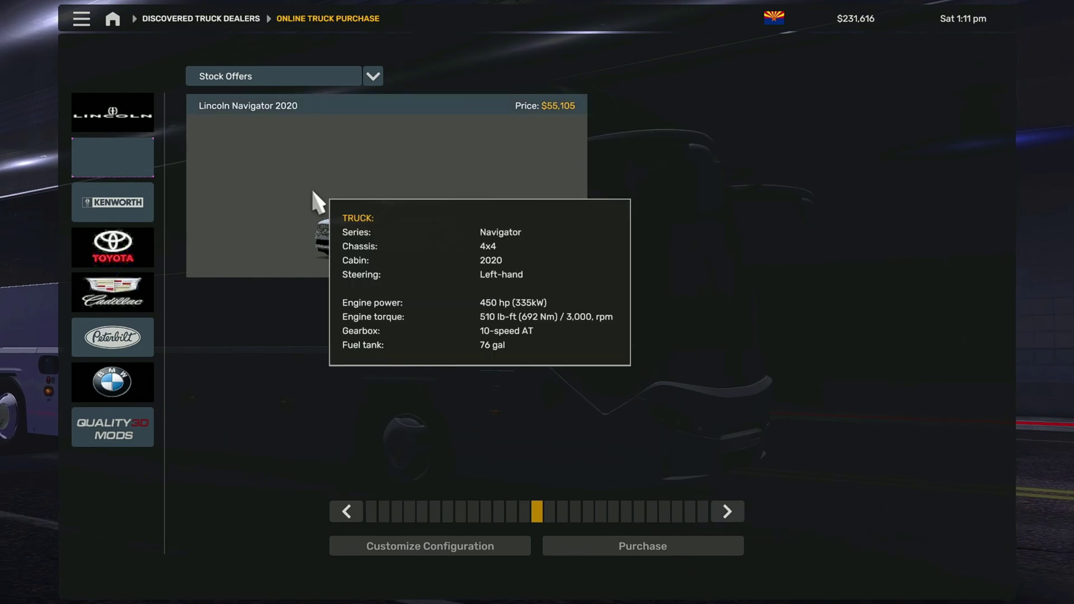
click(115, 167)
click(119, 218)
click(114, 251)
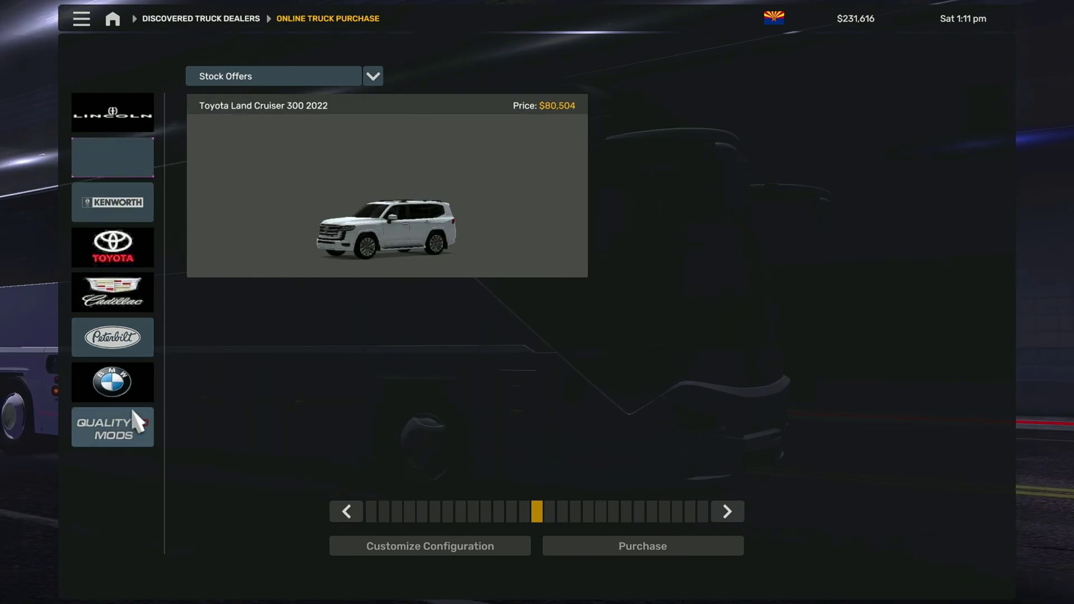
click(127, 122)
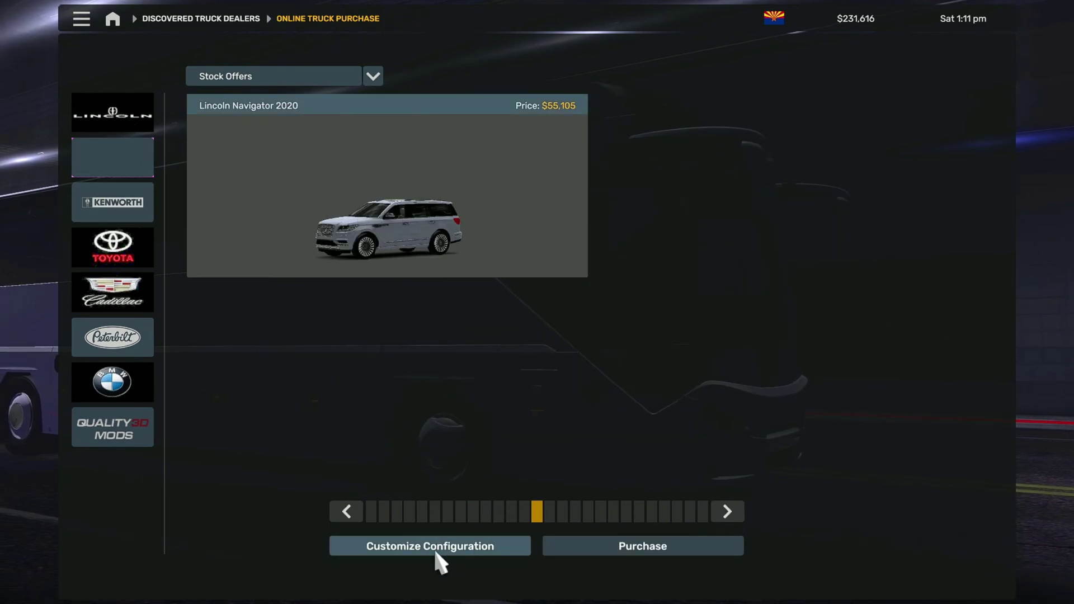
- Look through the Navigator's customization options
click(404, 550)
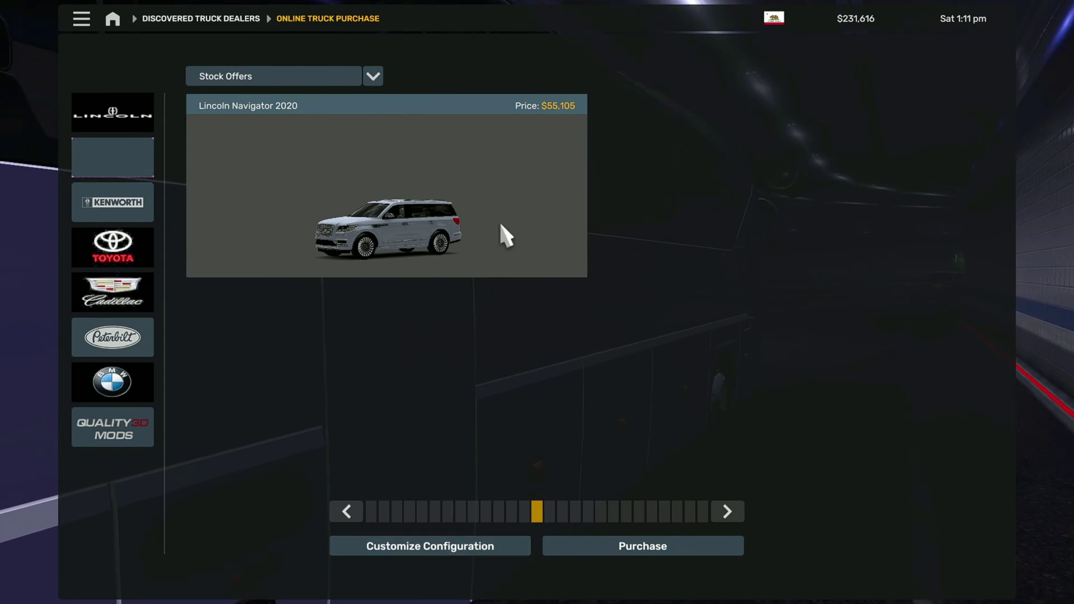
mouse_move(501, 222)
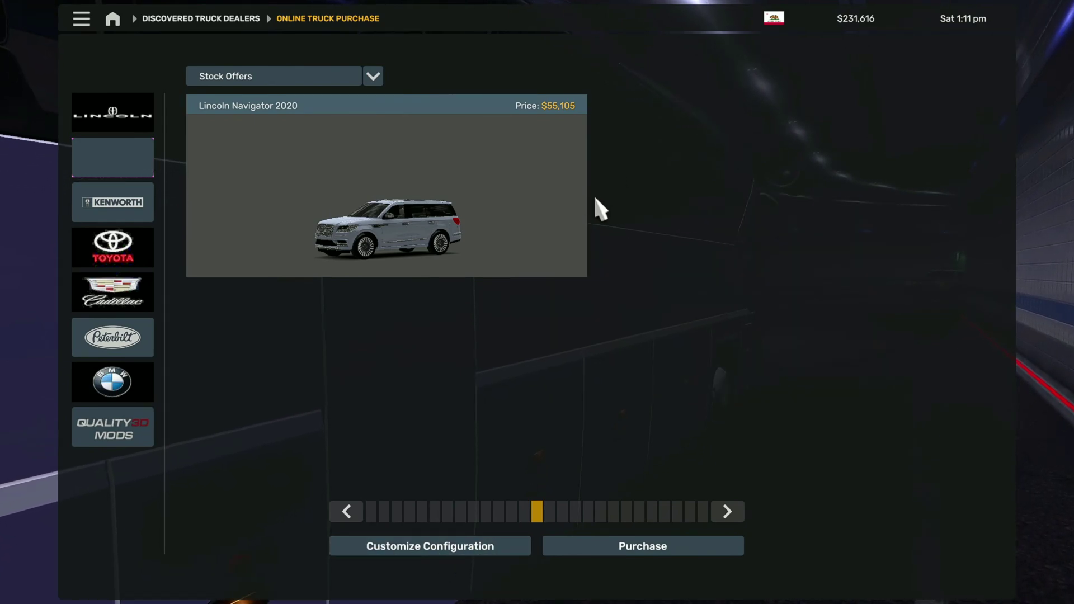
mouse_move(364, 184)
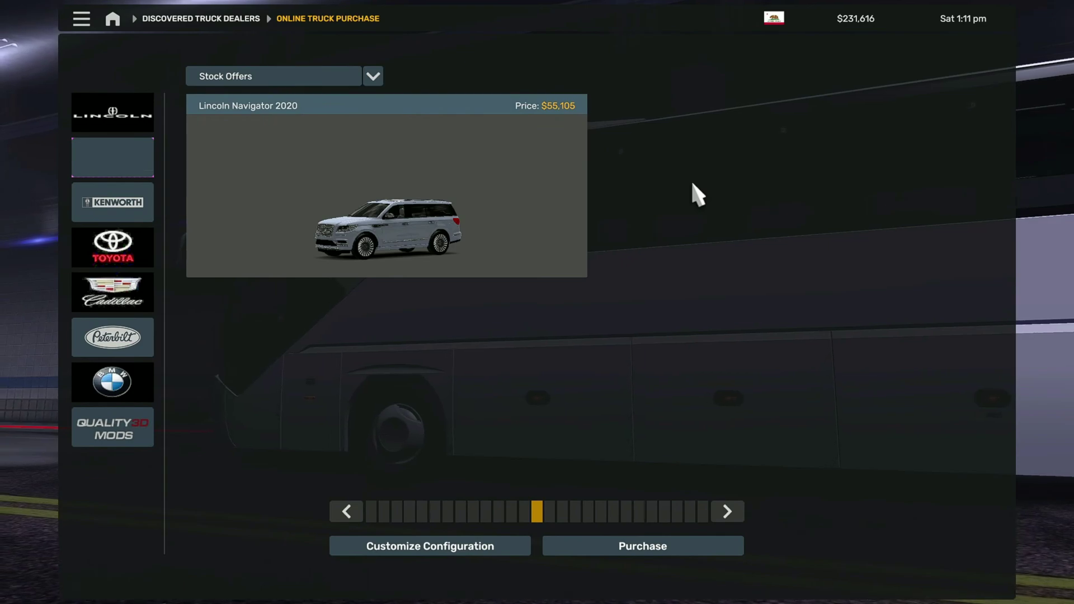
mouse_move(361, 222)
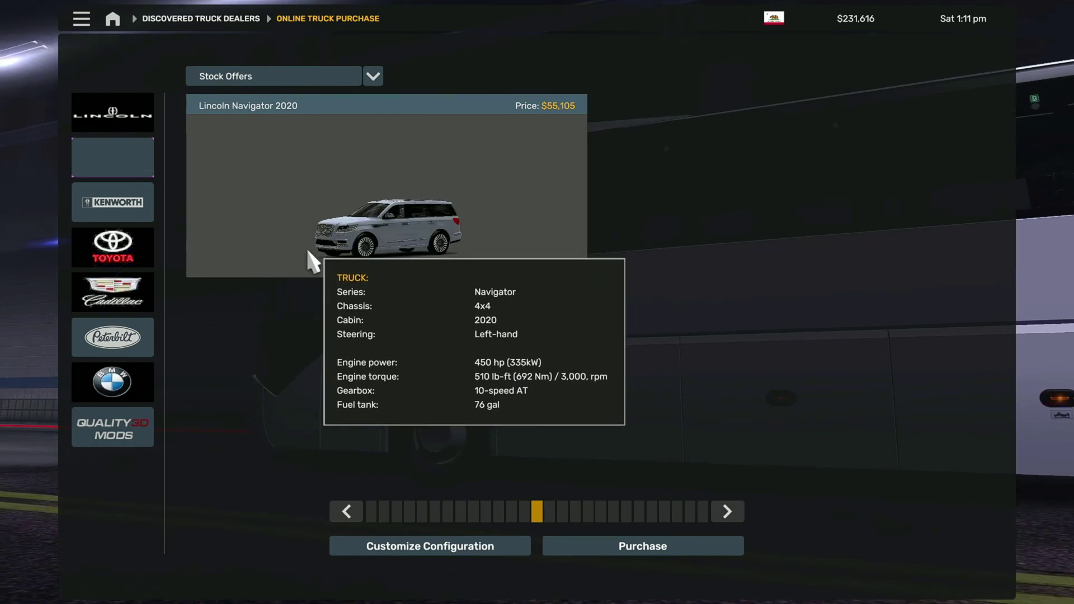
- Buy the Lincoln Navigator 2020 for delivery to the Portland garage, leaving a $96,511 balance
click(627, 553)
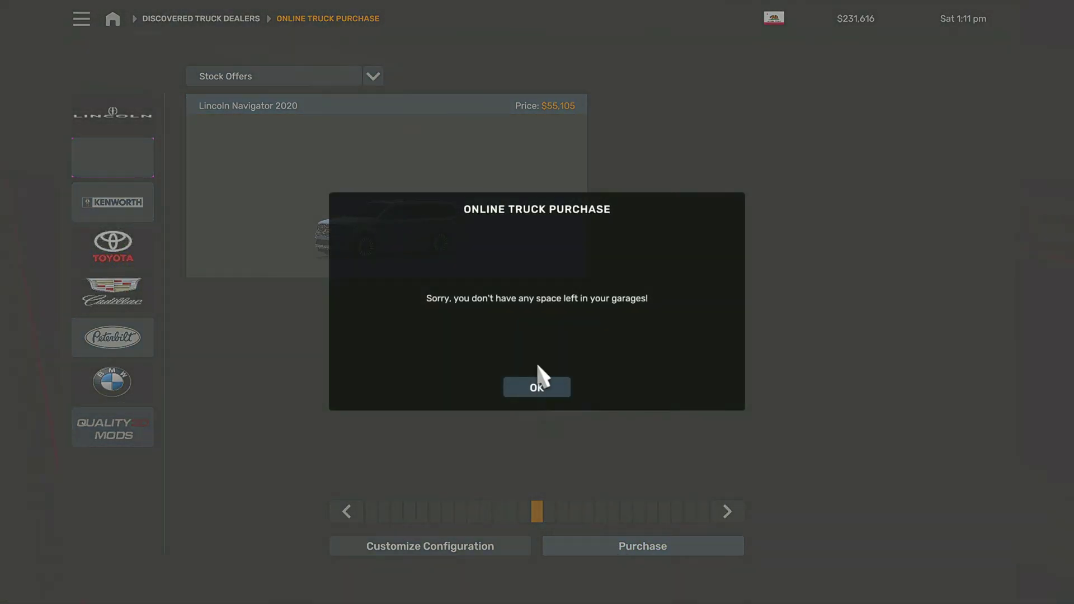
click(546, 394)
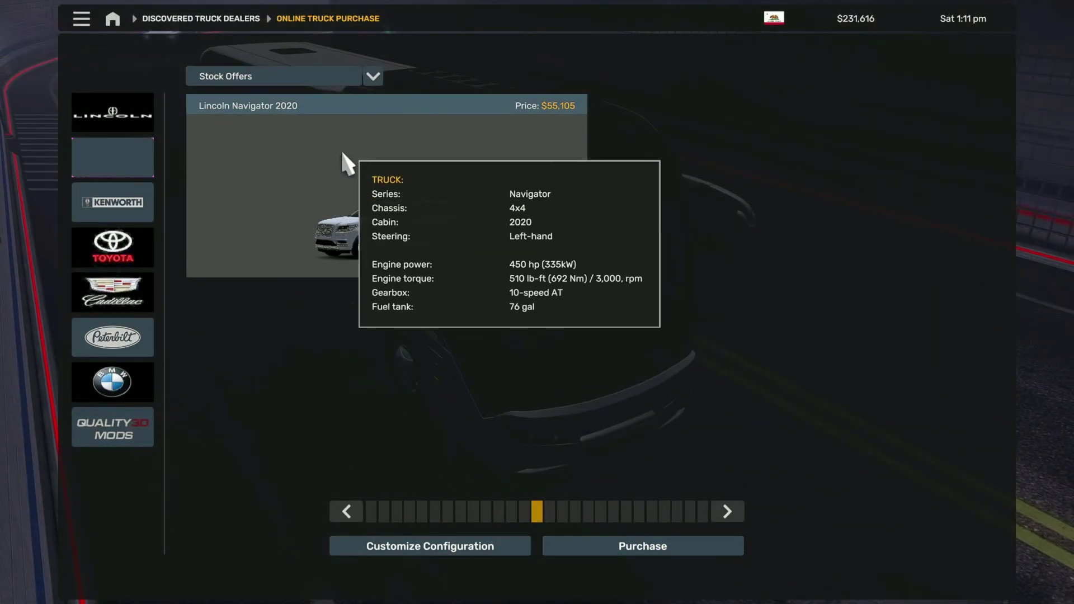
click(113, 21)
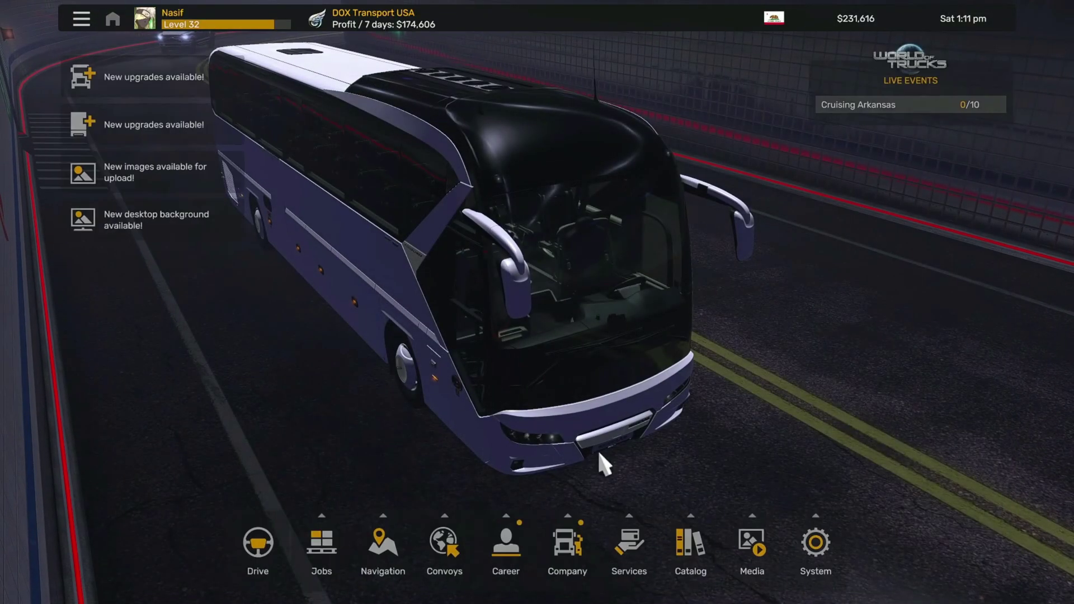
mouse_move(587, 565)
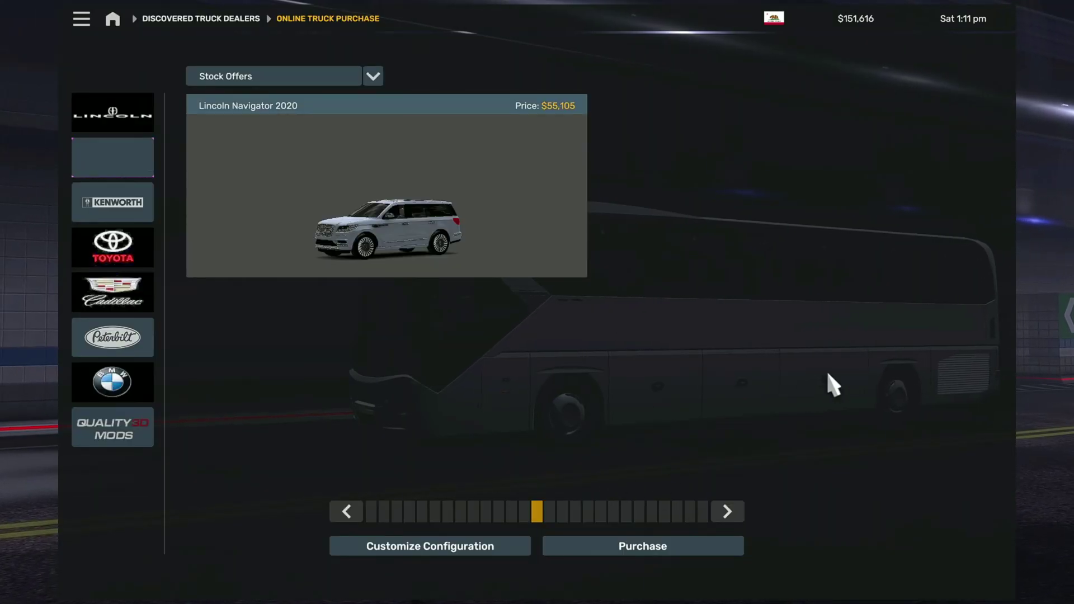
click(642, 546)
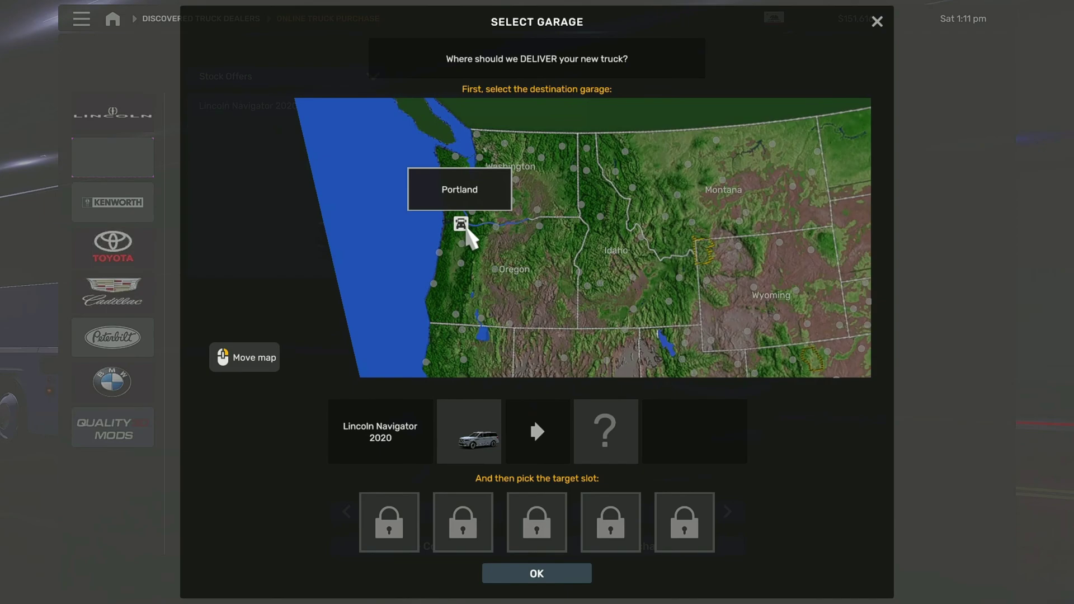
click(460, 224)
click(562, 571)
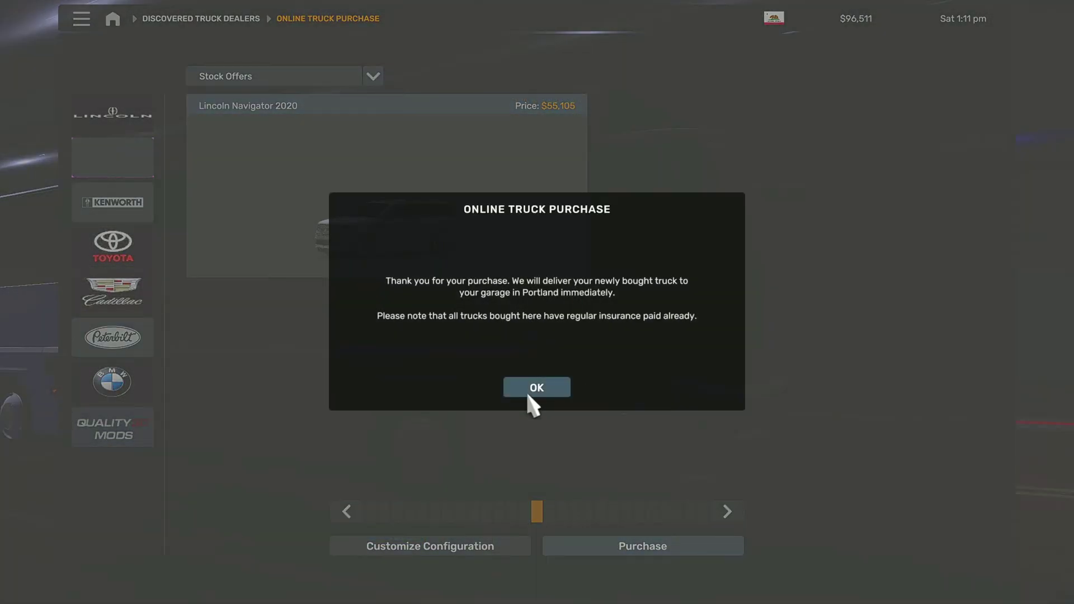
click(531, 386)
- Take over the Lincoln Navigator from the Truck Manager with Drive it
click(112, 19)
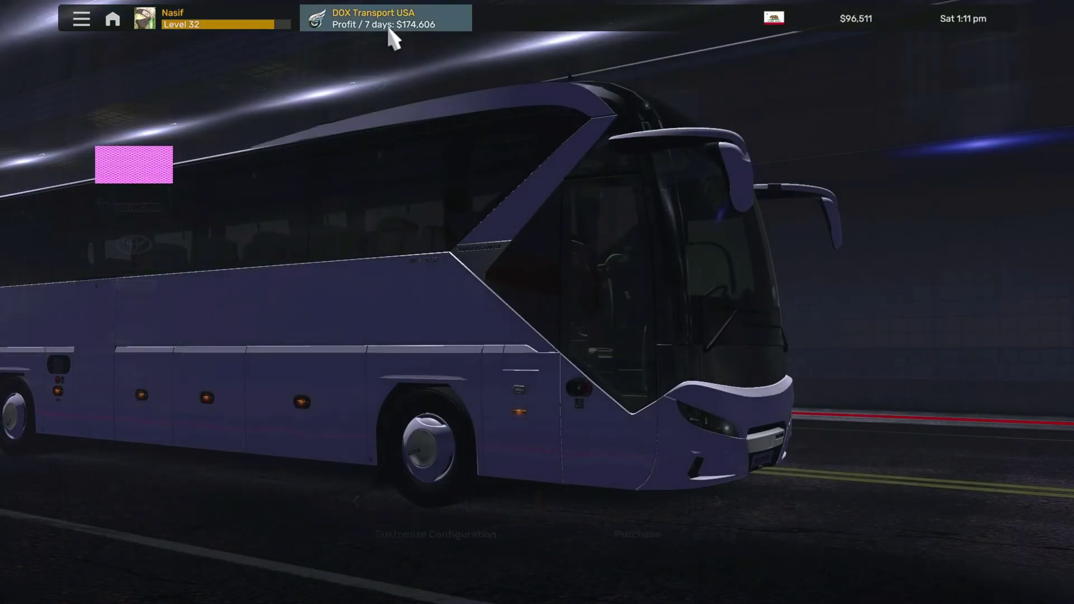
mouse_move(576, 500)
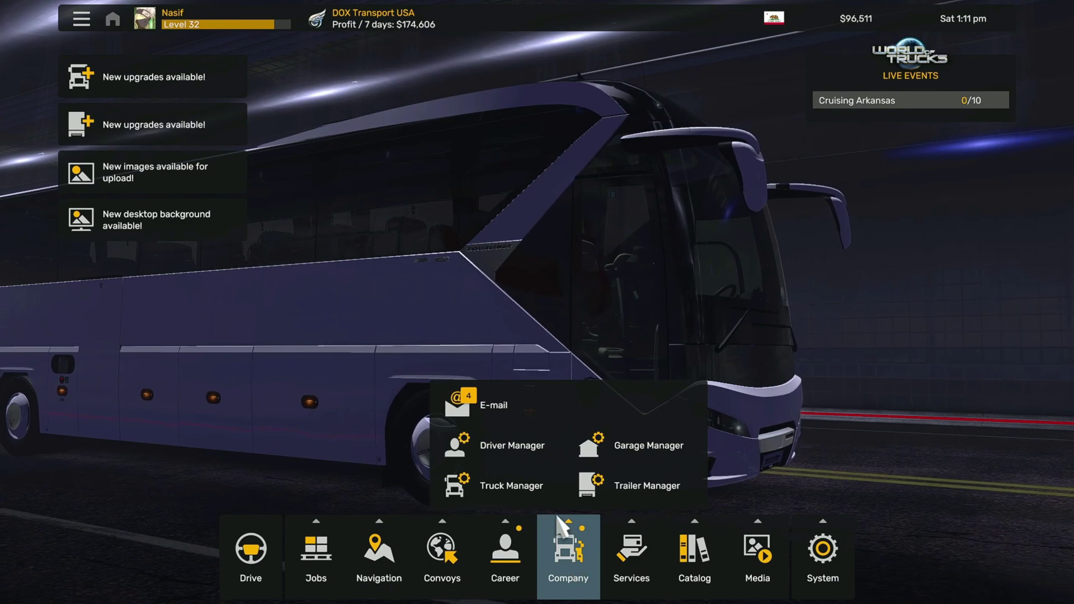
click(532, 494)
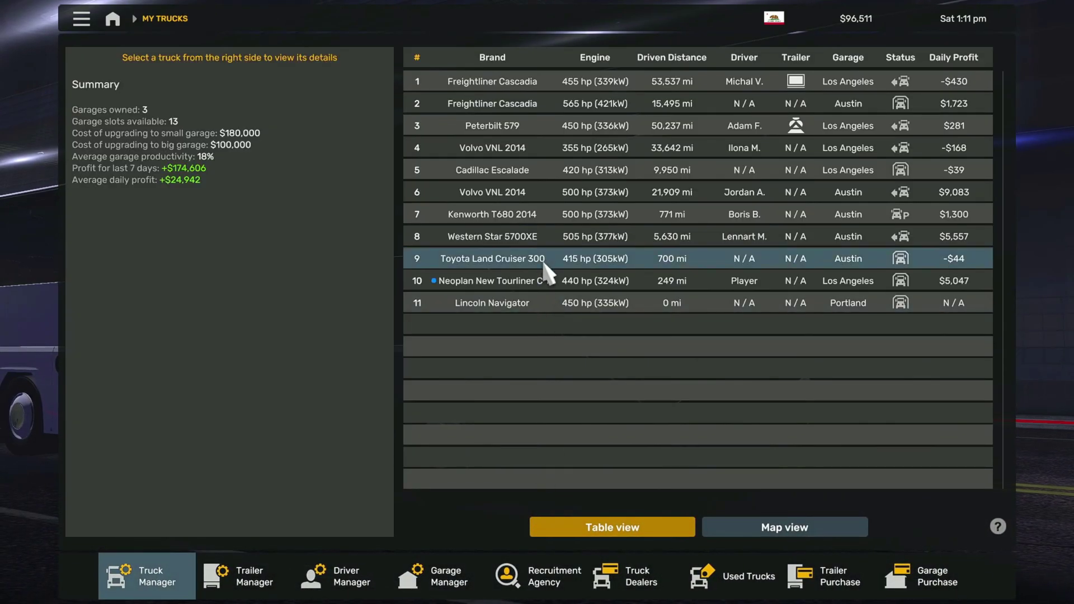
click(506, 307)
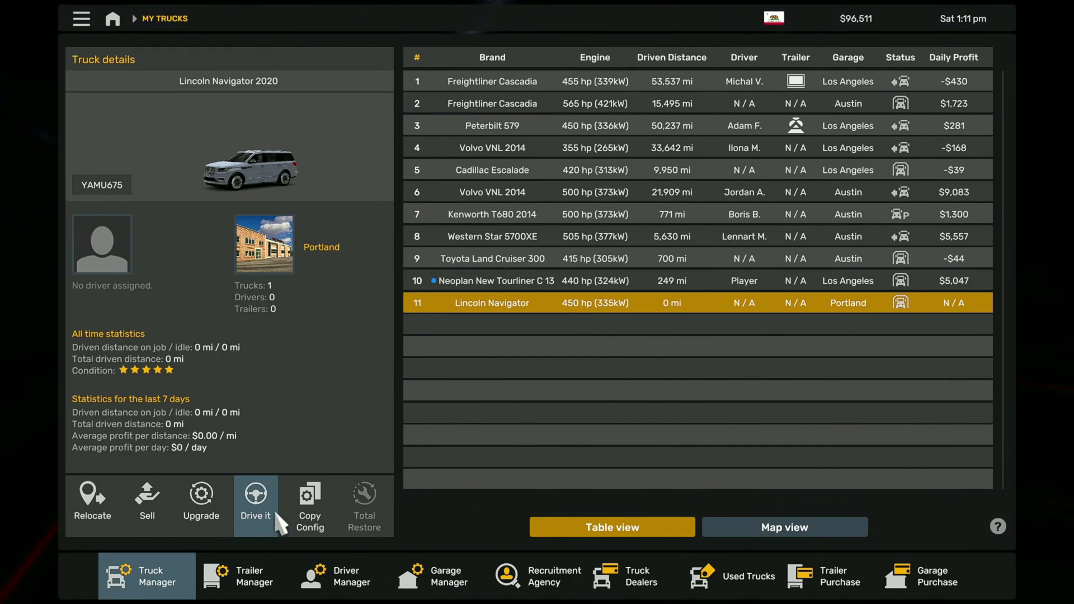
click(258, 506)
click(485, 388)
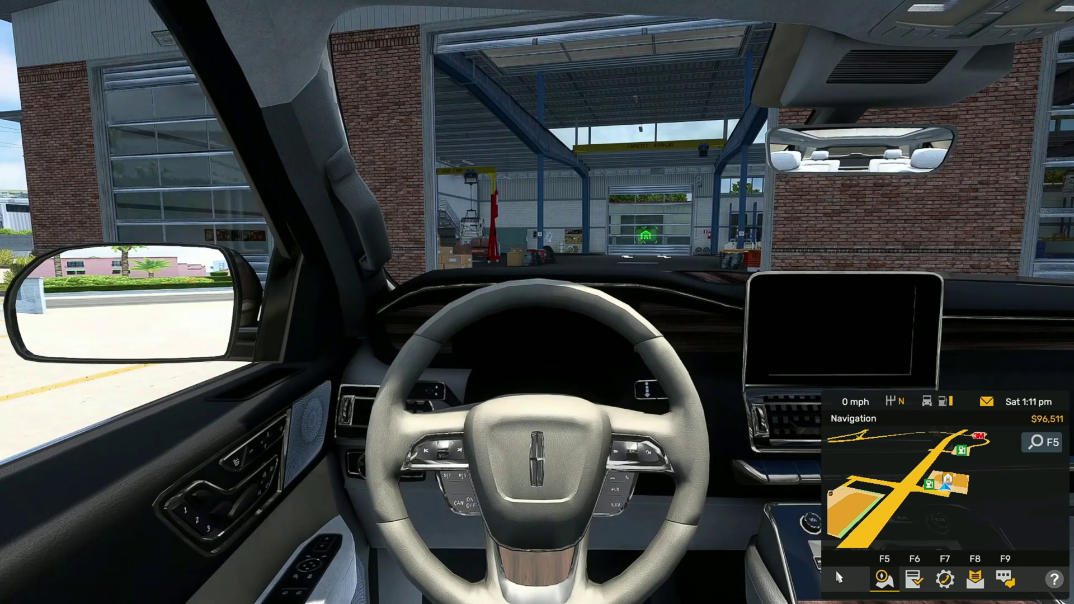
- Check the outside camera, return to the cab view, and pause the game with F1
key(2)
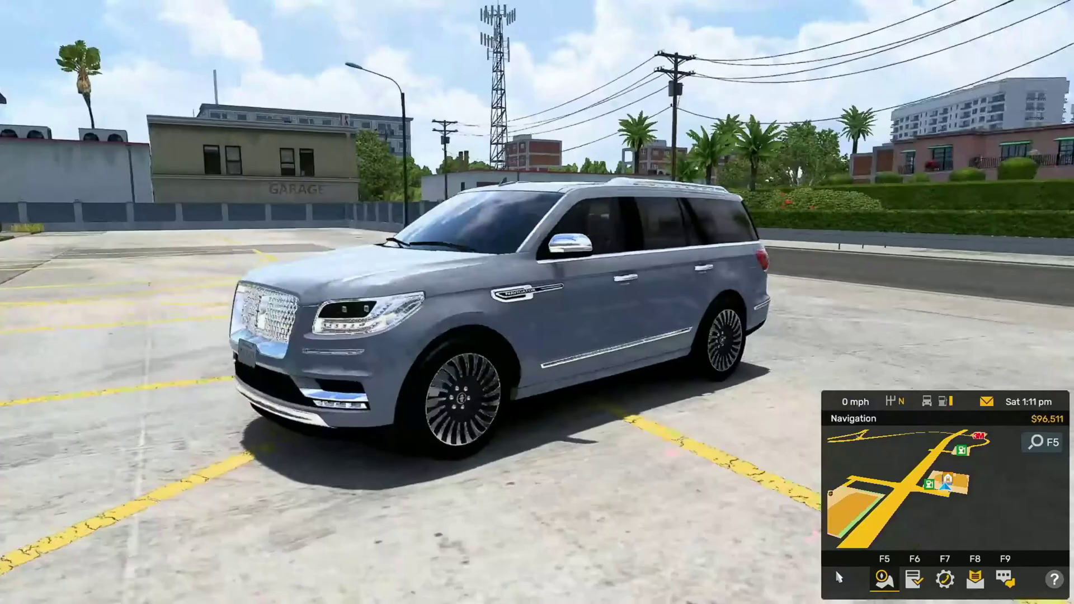
key(1)
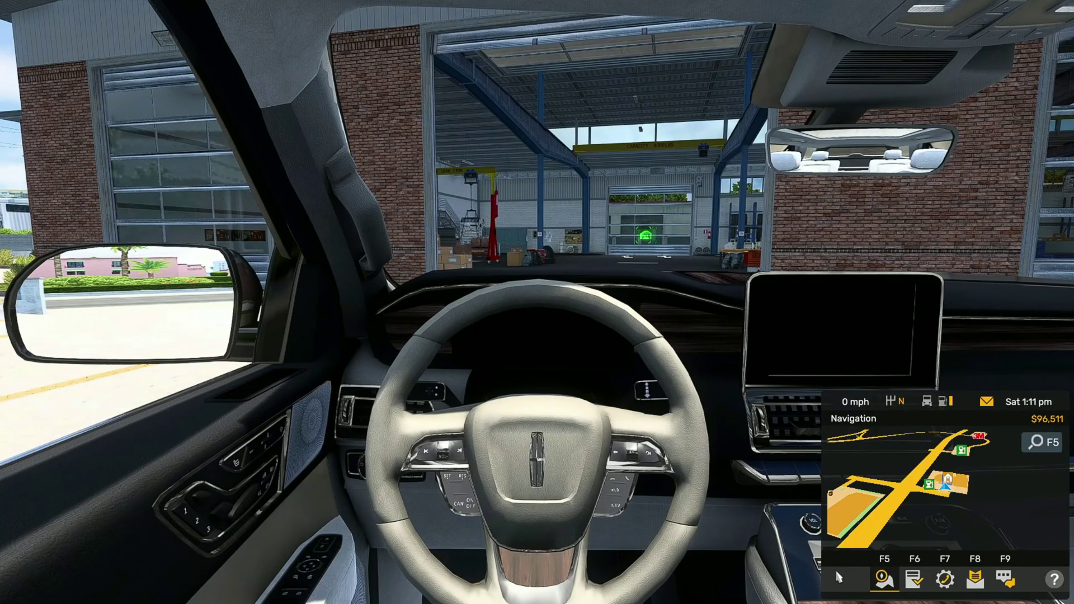
key(alt)
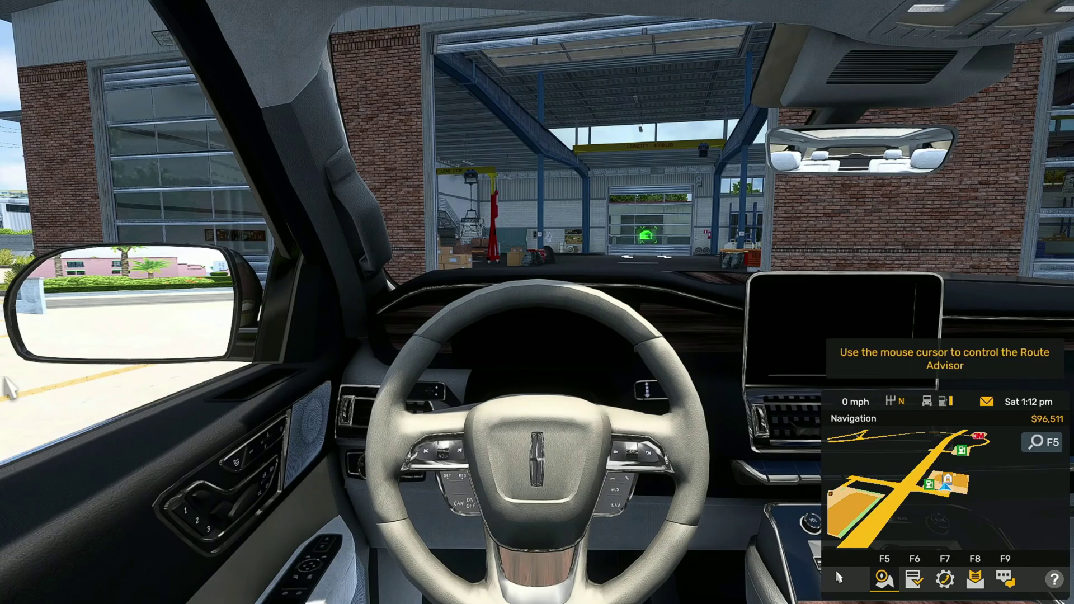
key(F1)
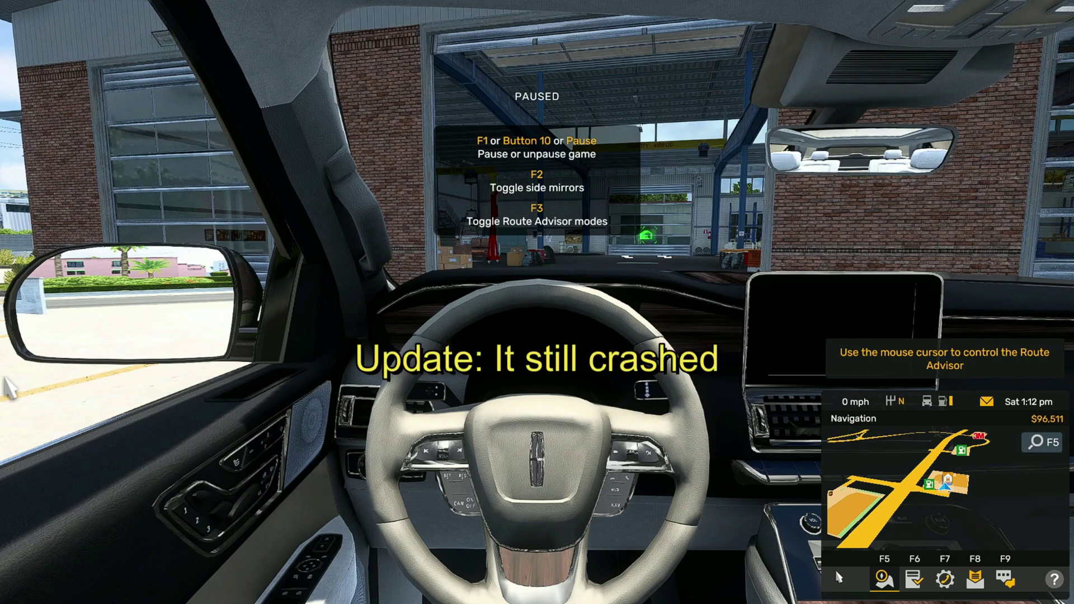
key(F1)
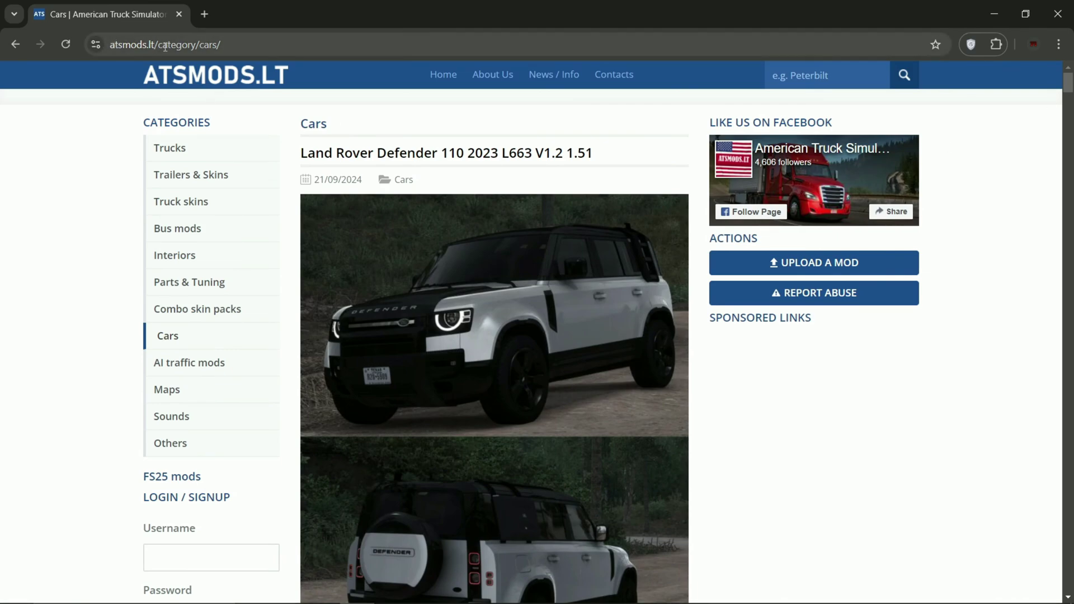
- Show the ATSMODS.LT Cars page in Chrome, leaving the atsmods.lt/category/cars/ address unchanged
click(144, 45)
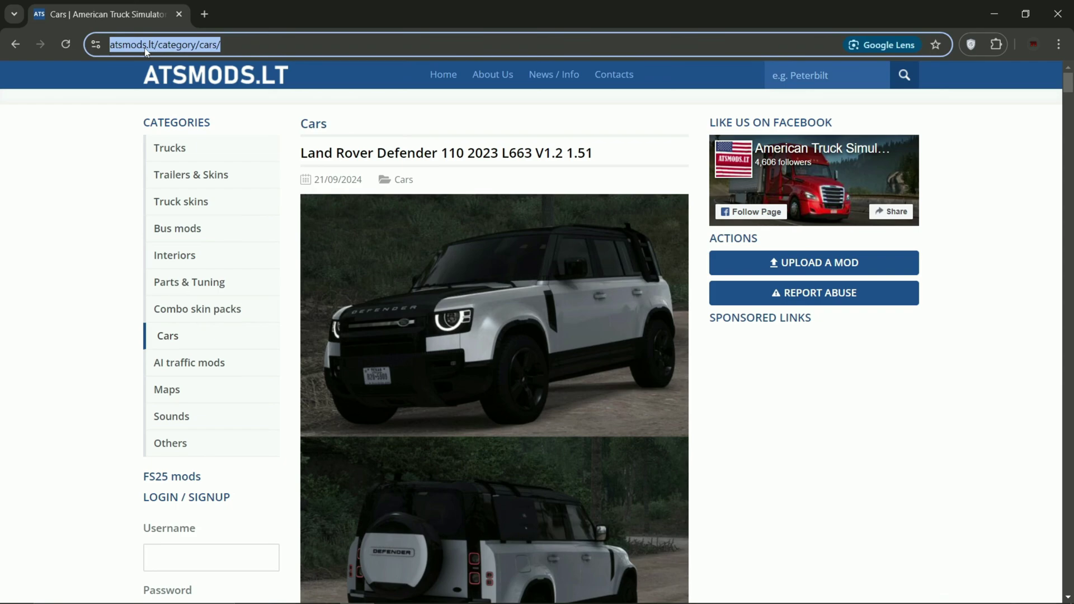
click(147, 45)
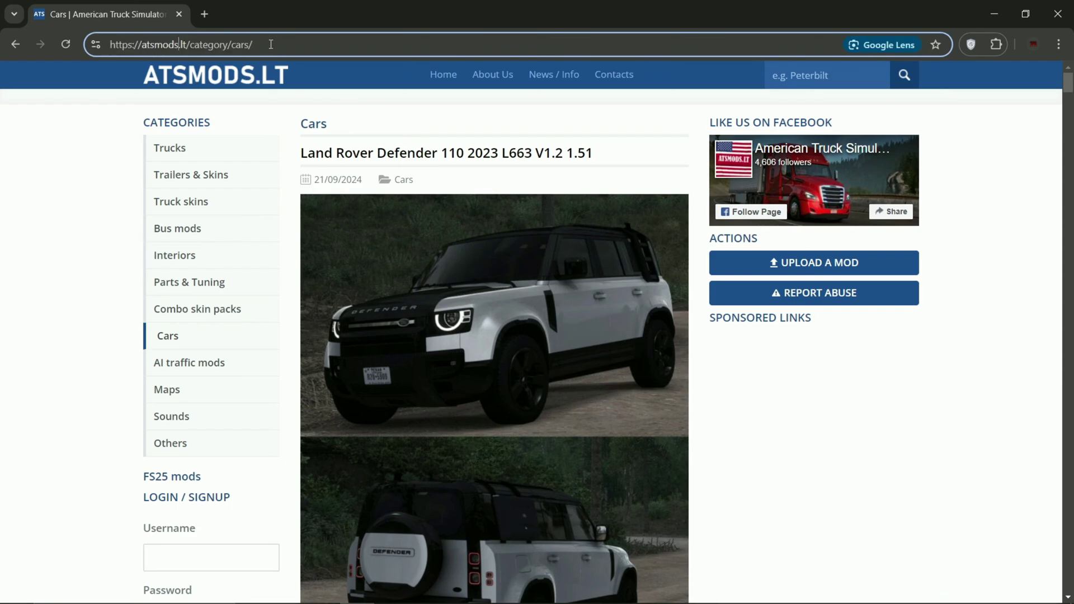
click(1033, 178)
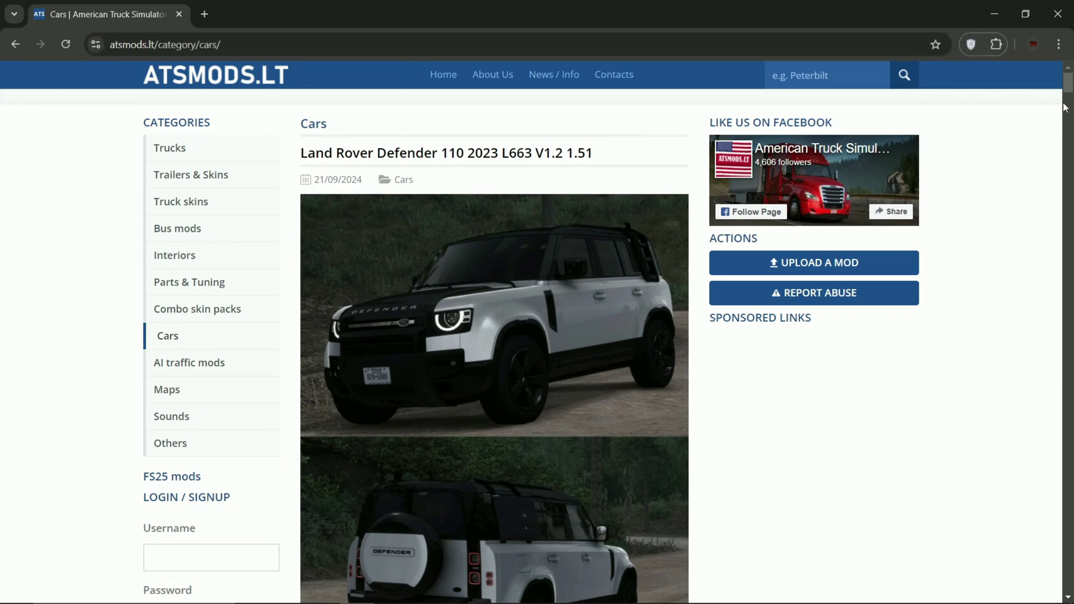
mouse_move(1068, 93)
mouse_down()
mouse_move(1050, 201)
mouse_move(1047, 367)
mouse_move(1068, 76)
mouse_up()
mouse_move(663, 585)
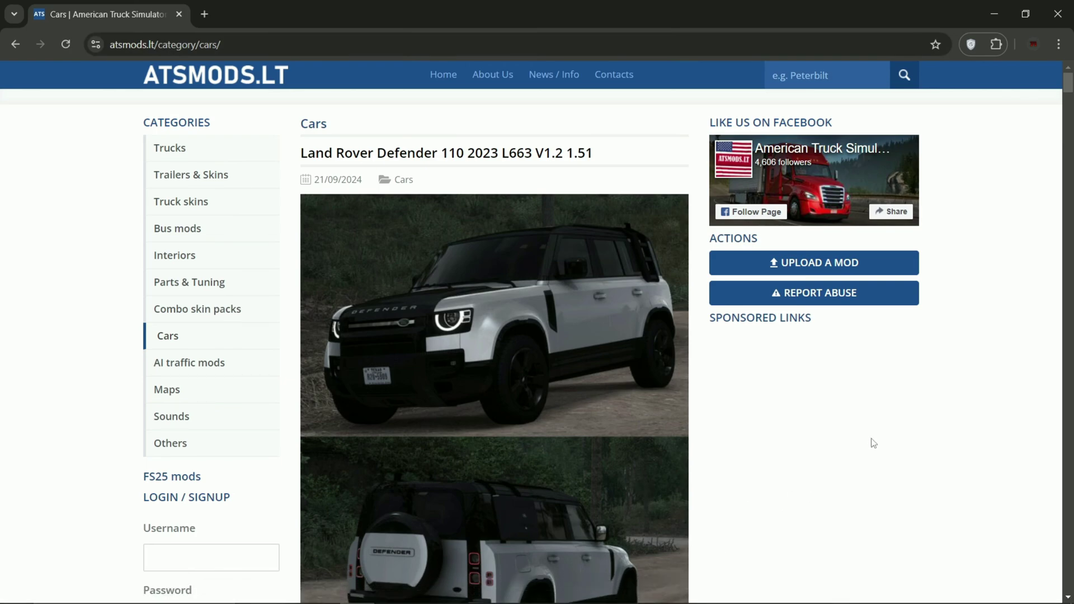
mouse_move(620, 586)
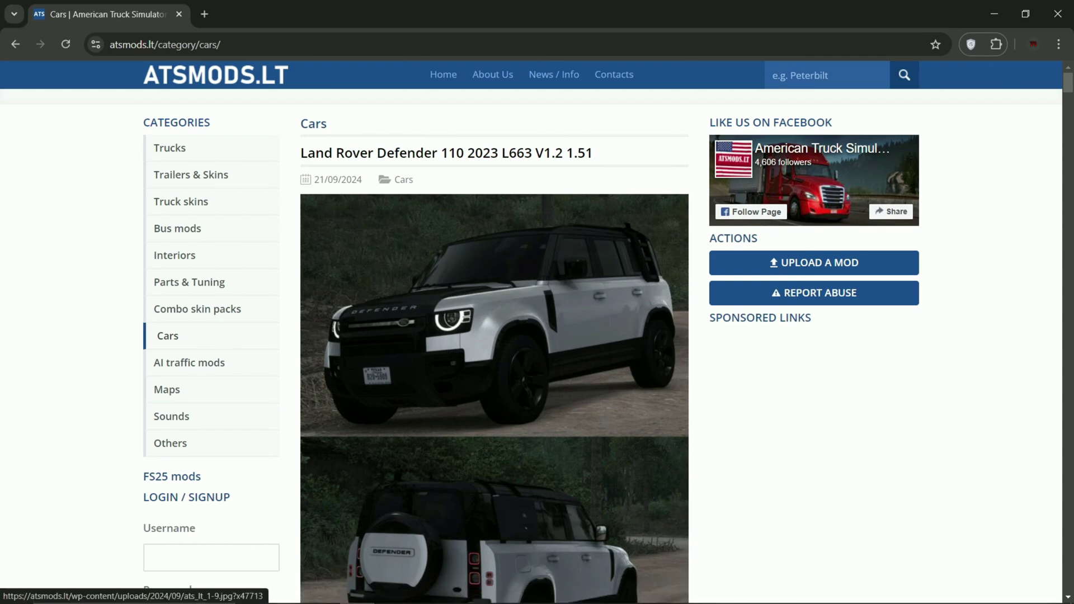
- Alt+Tab back to the paused game with the Navigator parked at 0 mph
key(alt+Tab)
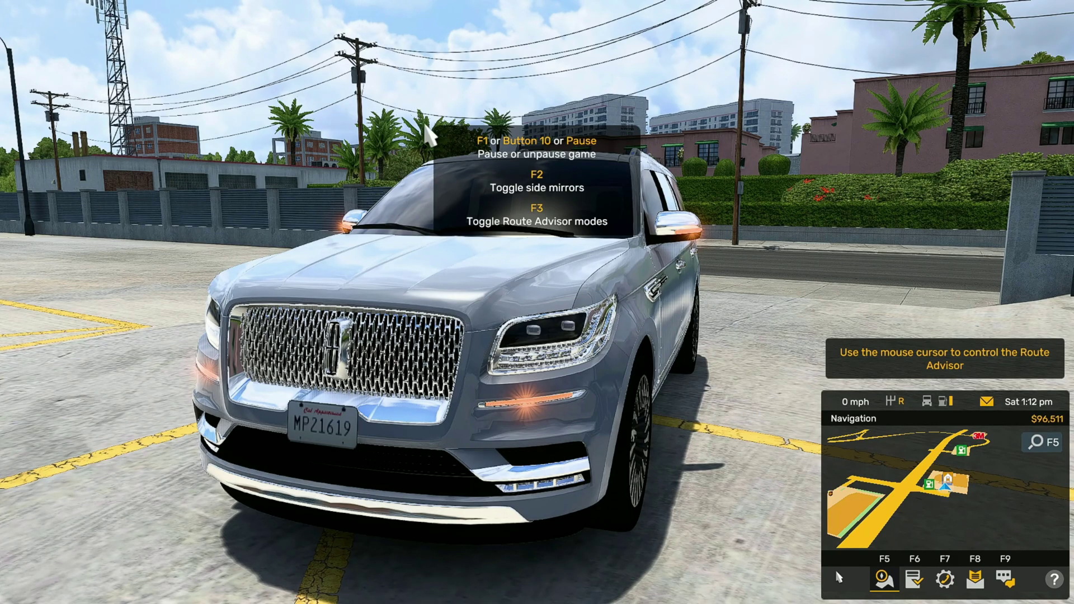